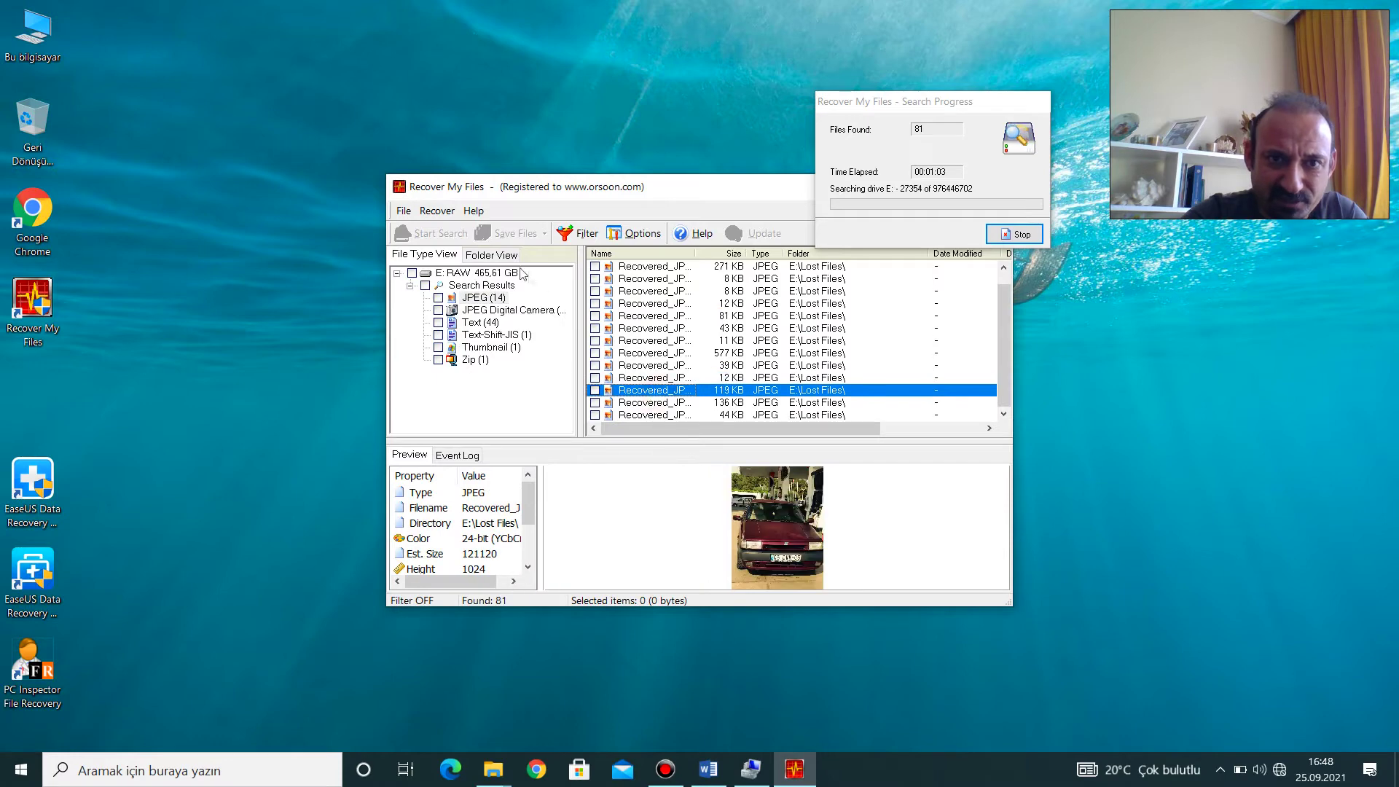
Switch the results to the folder view and check the Lost Files folder of drive E, previewing a recovered text file.
{"action": "left_click", "coordinate": [492, 255]}
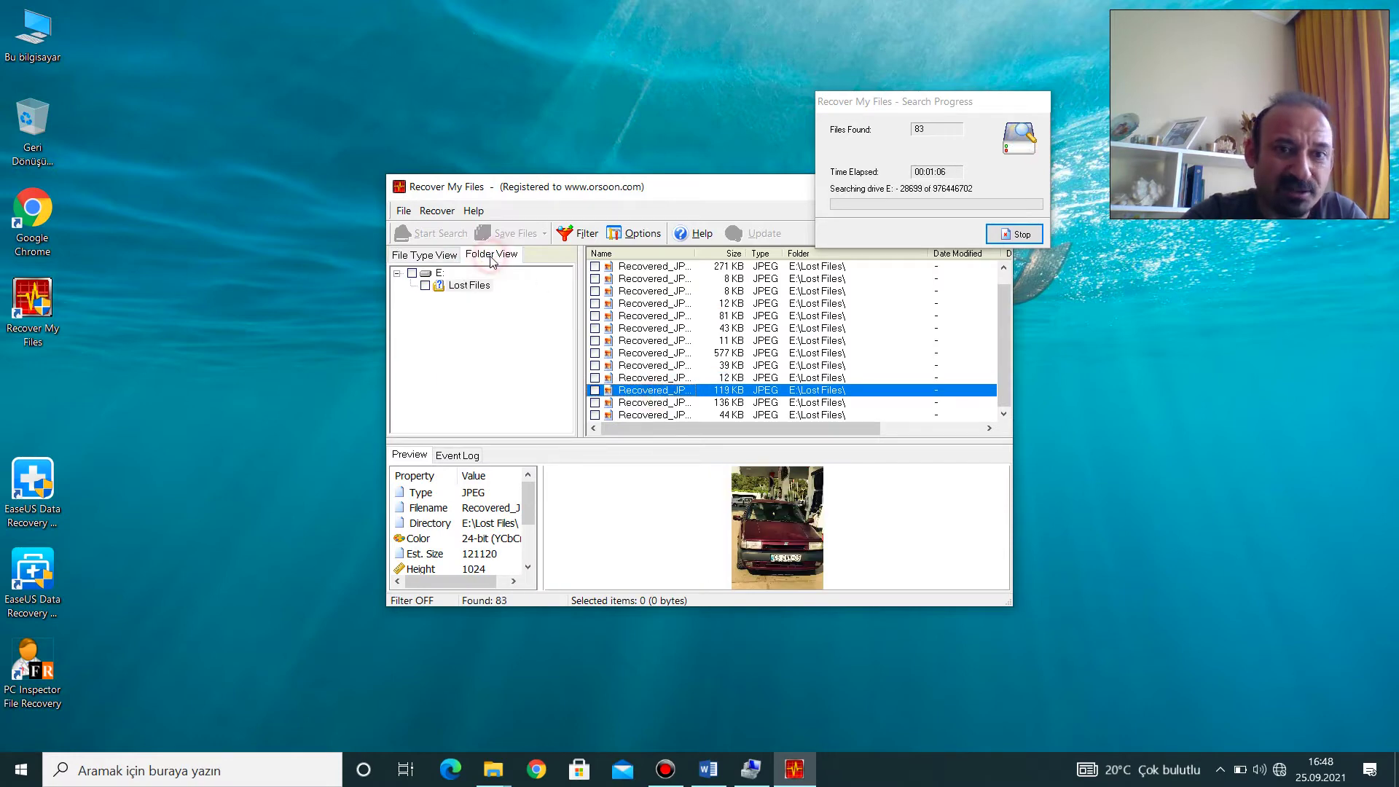
{"action": "left_click", "coordinate": [470, 285]}
{"action": "left_click", "coordinate": [674, 315]}
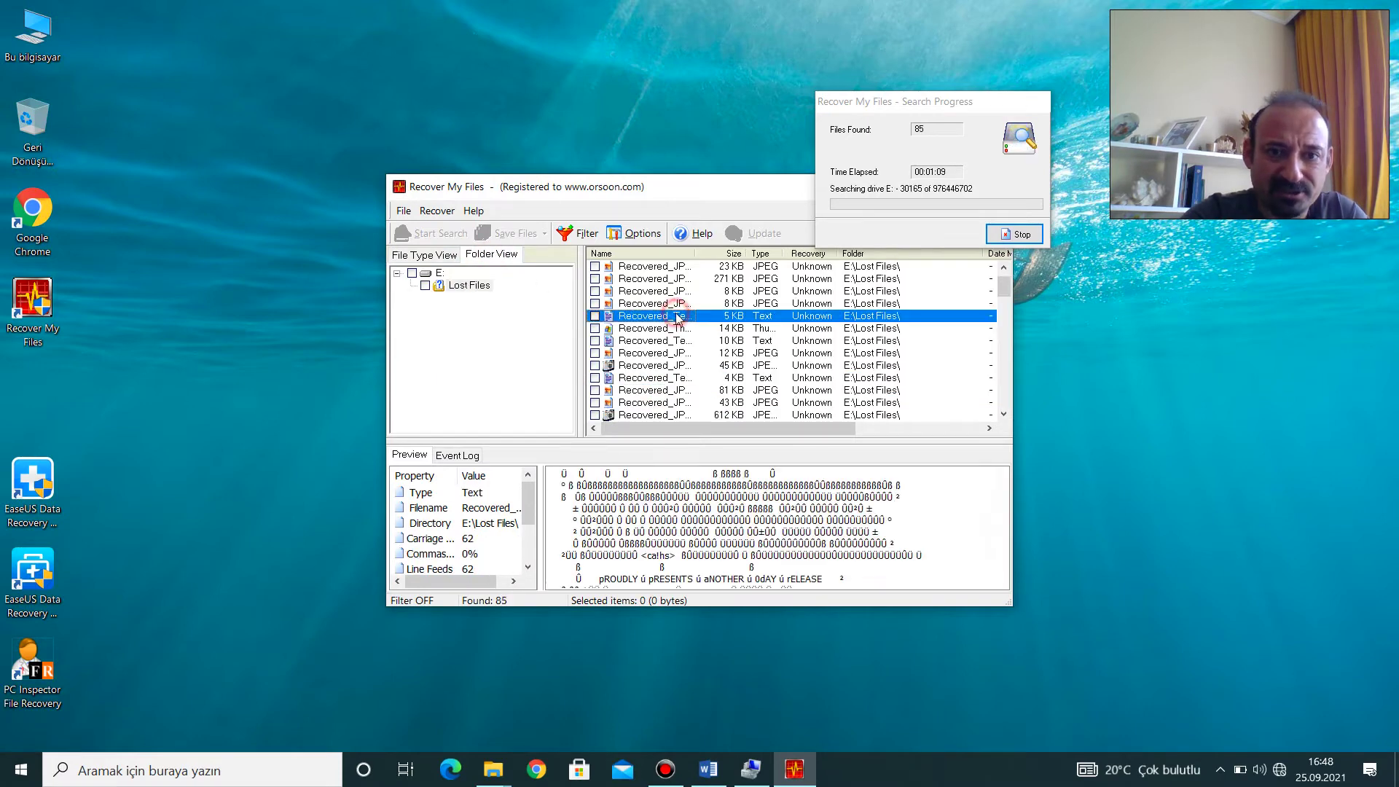
{"action": "left_click", "coordinate": [463, 288]}
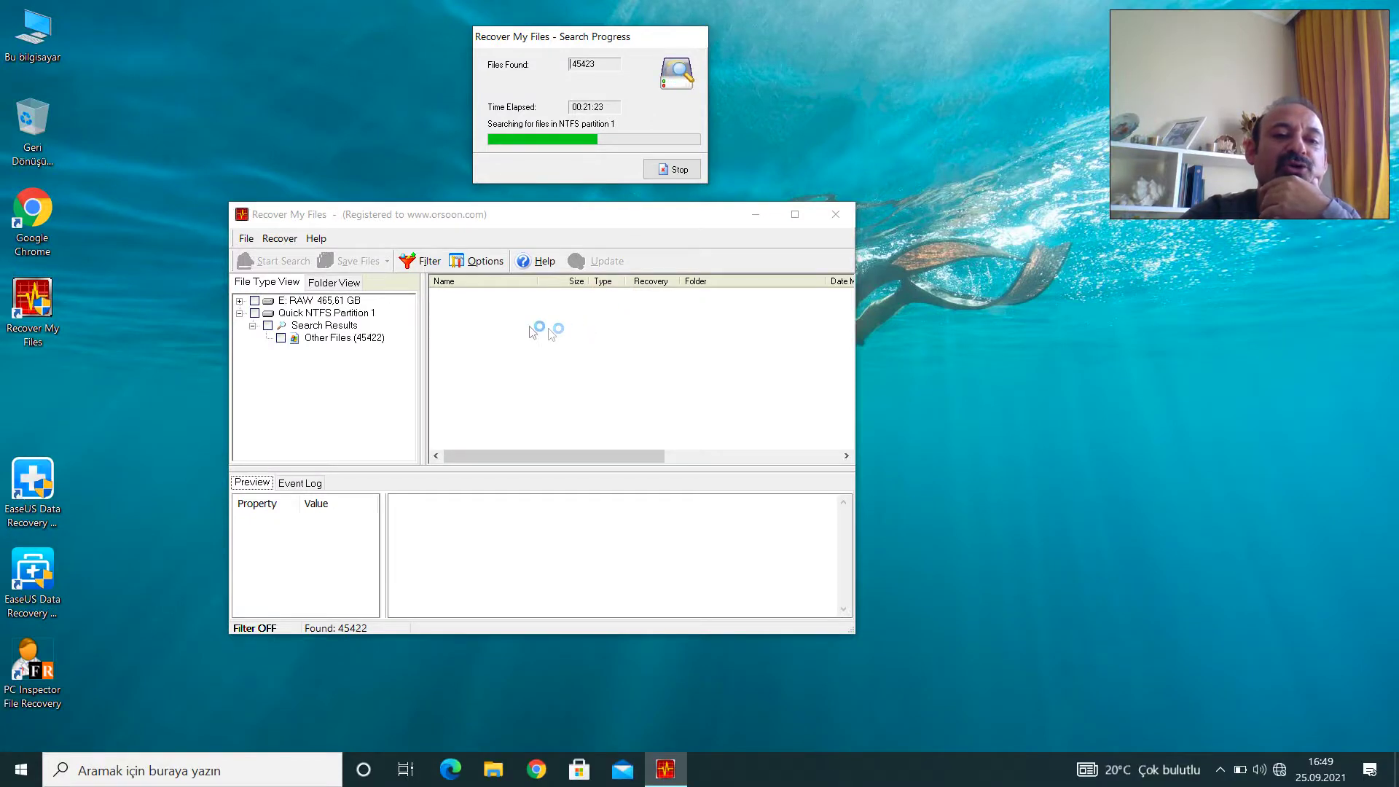
List the Other Files found in Quick NTFS Partition 1 and preview recovered photos such as IMG_1841.jpg.
{"action": "left_click", "coordinate": [323, 339]}
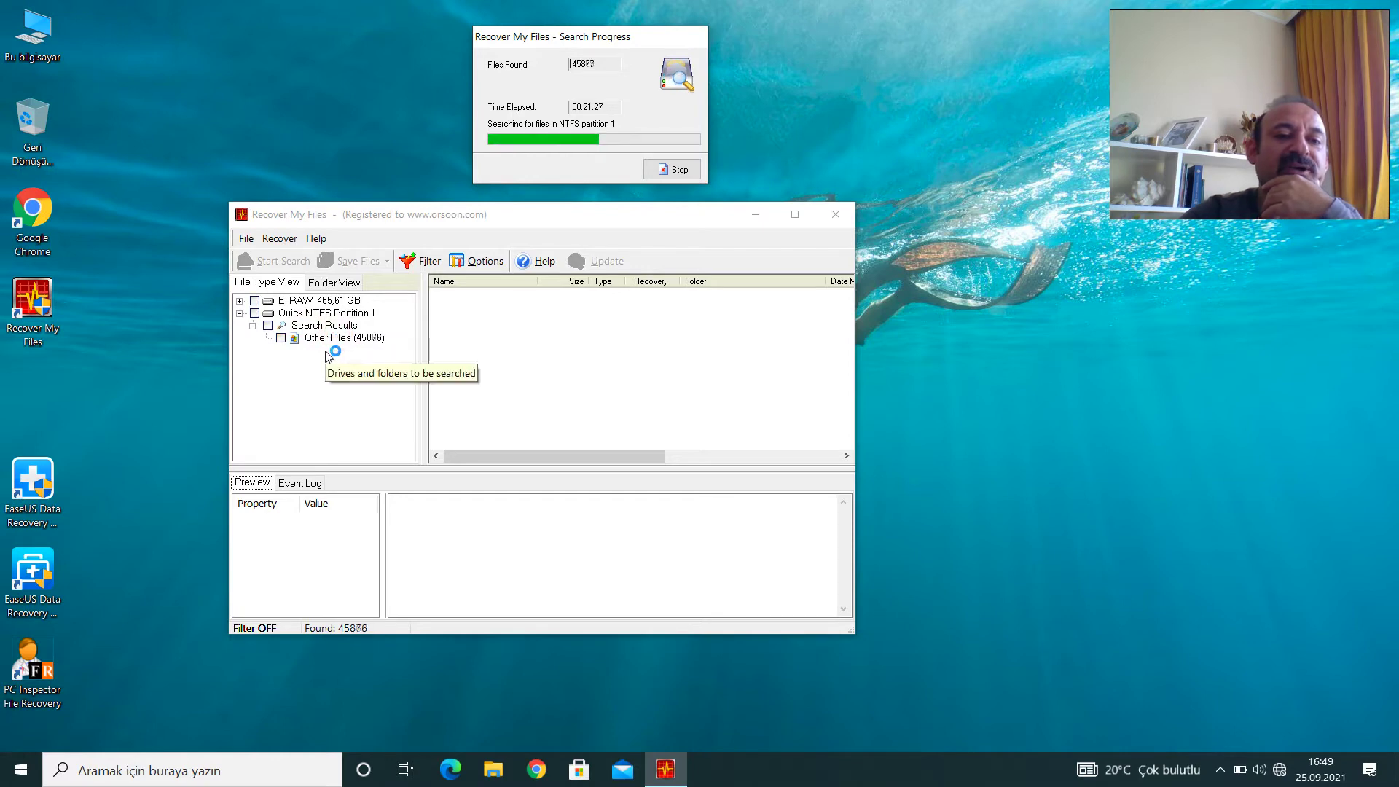
{"action": "left_click", "coordinate": [351, 285]}
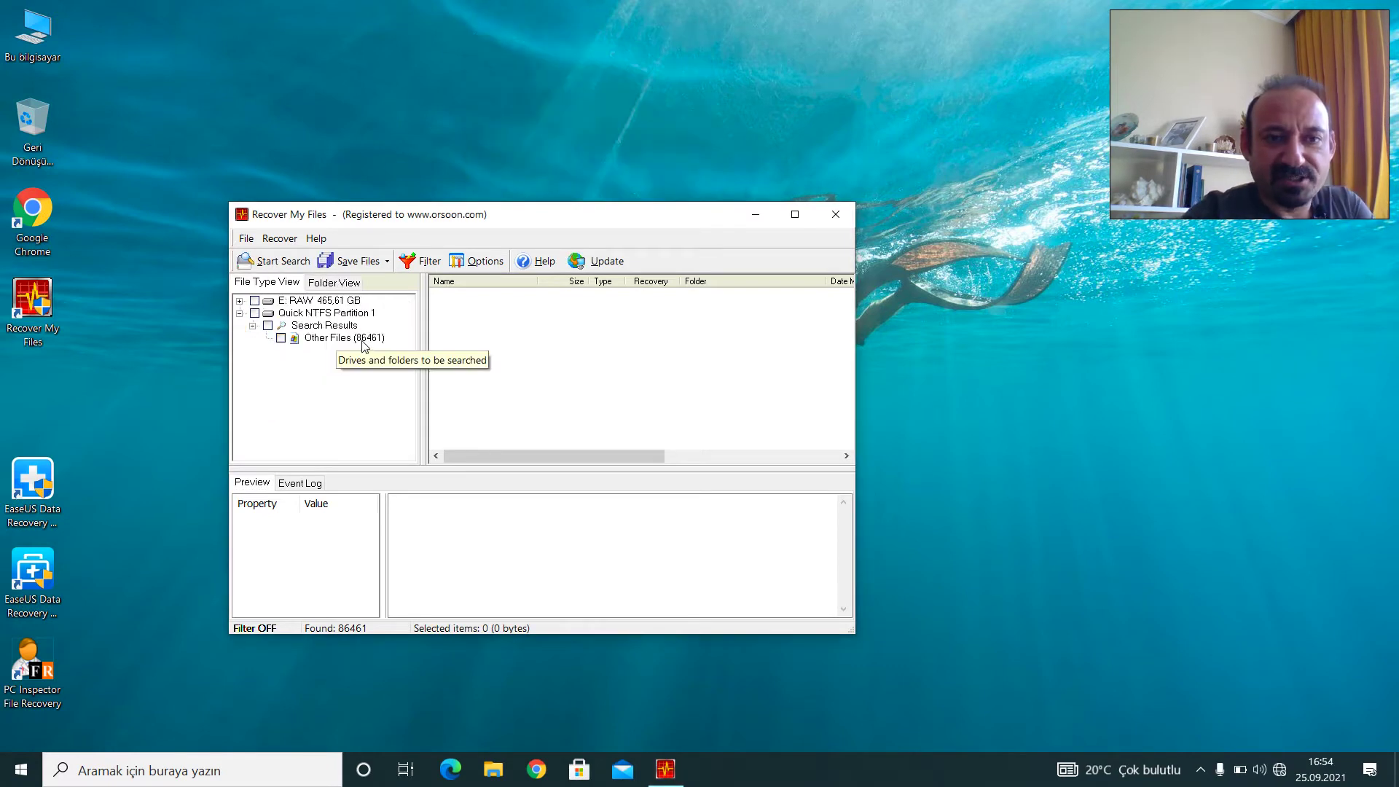
{"action": "left_click", "coordinate": [372, 339]}
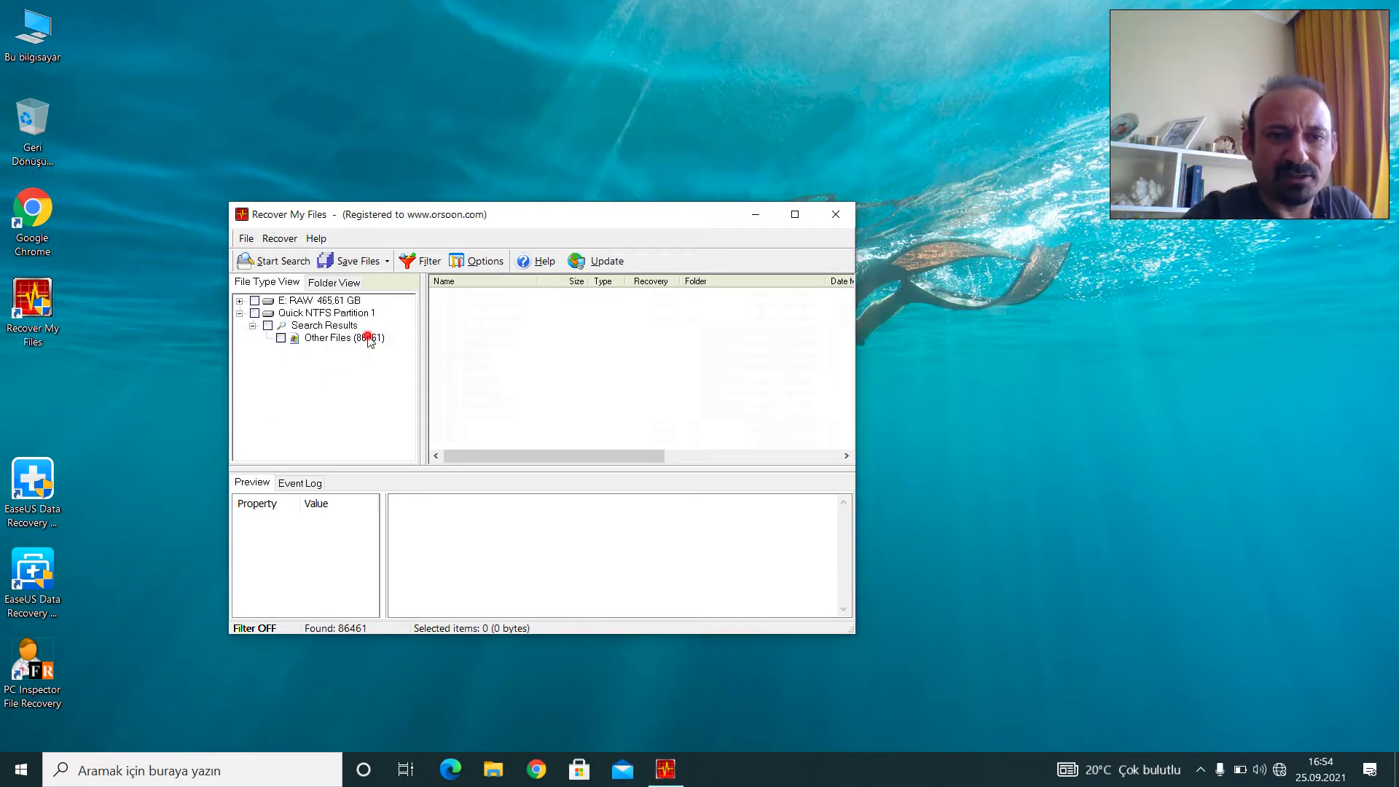
{"action": "left_click", "coordinate": [501, 368]}
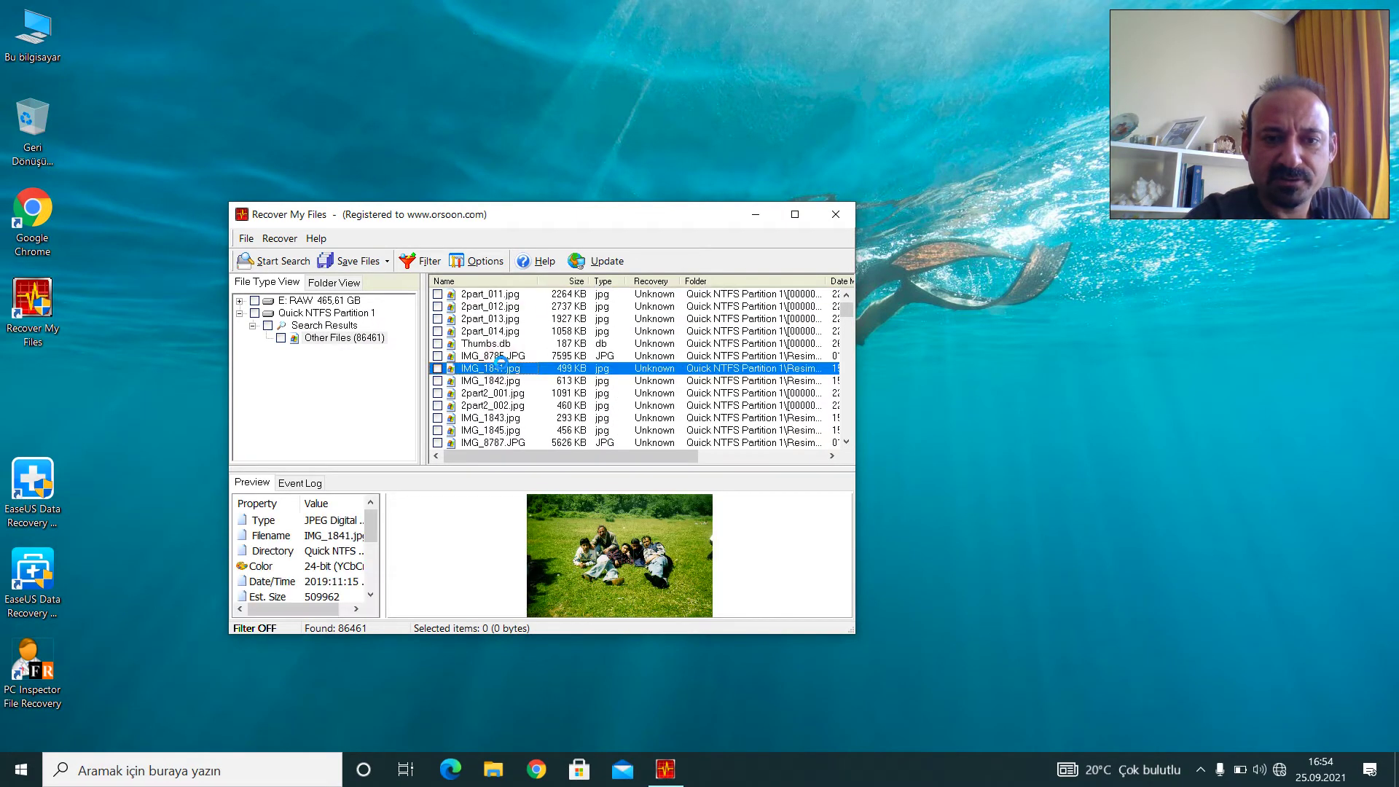
{"action": "left_click", "coordinate": [312, 325]}
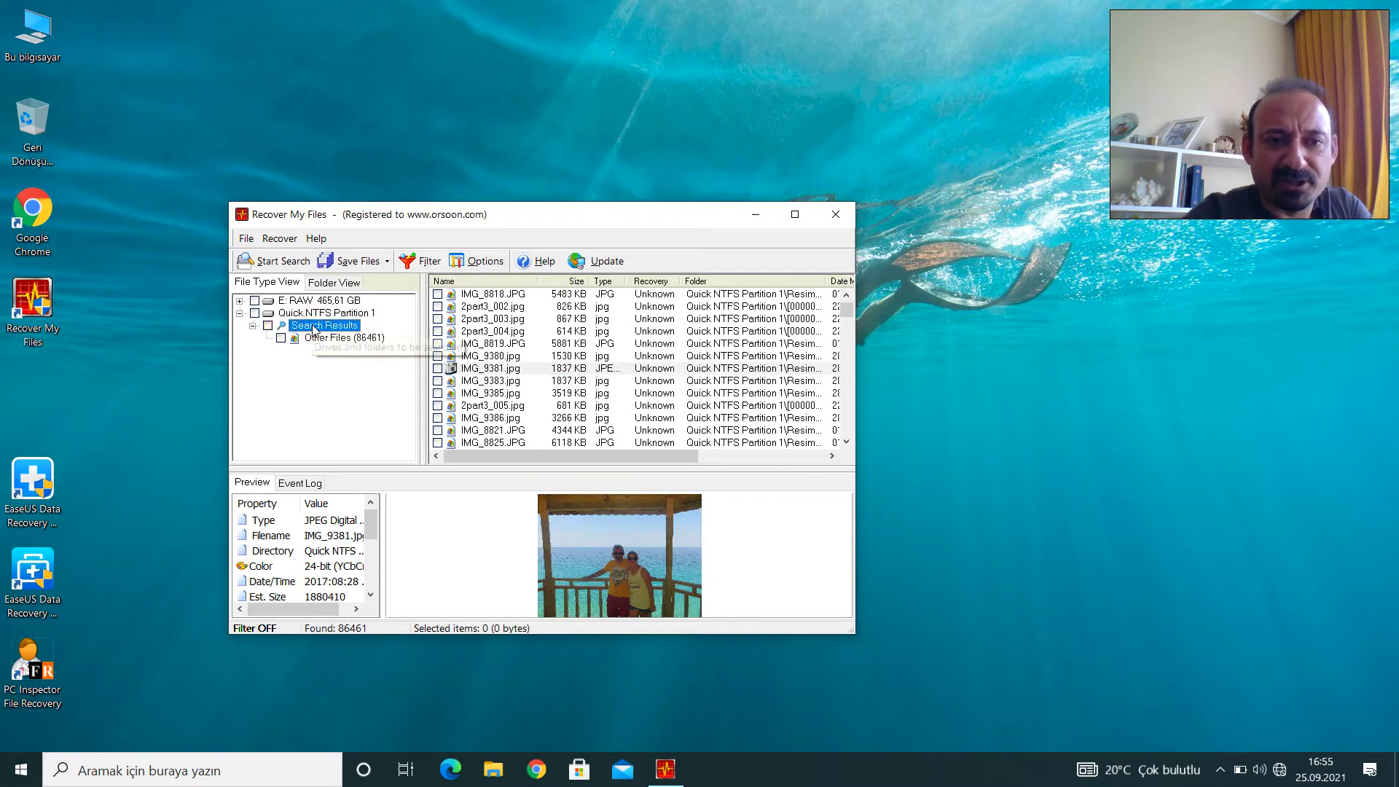
Show Quick NTFS Partition 1 by folder and inspect the $RmMetadata and $TxfLog folders inside $Extend.
{"action": "left_click", "coordinate": [333, 283]}
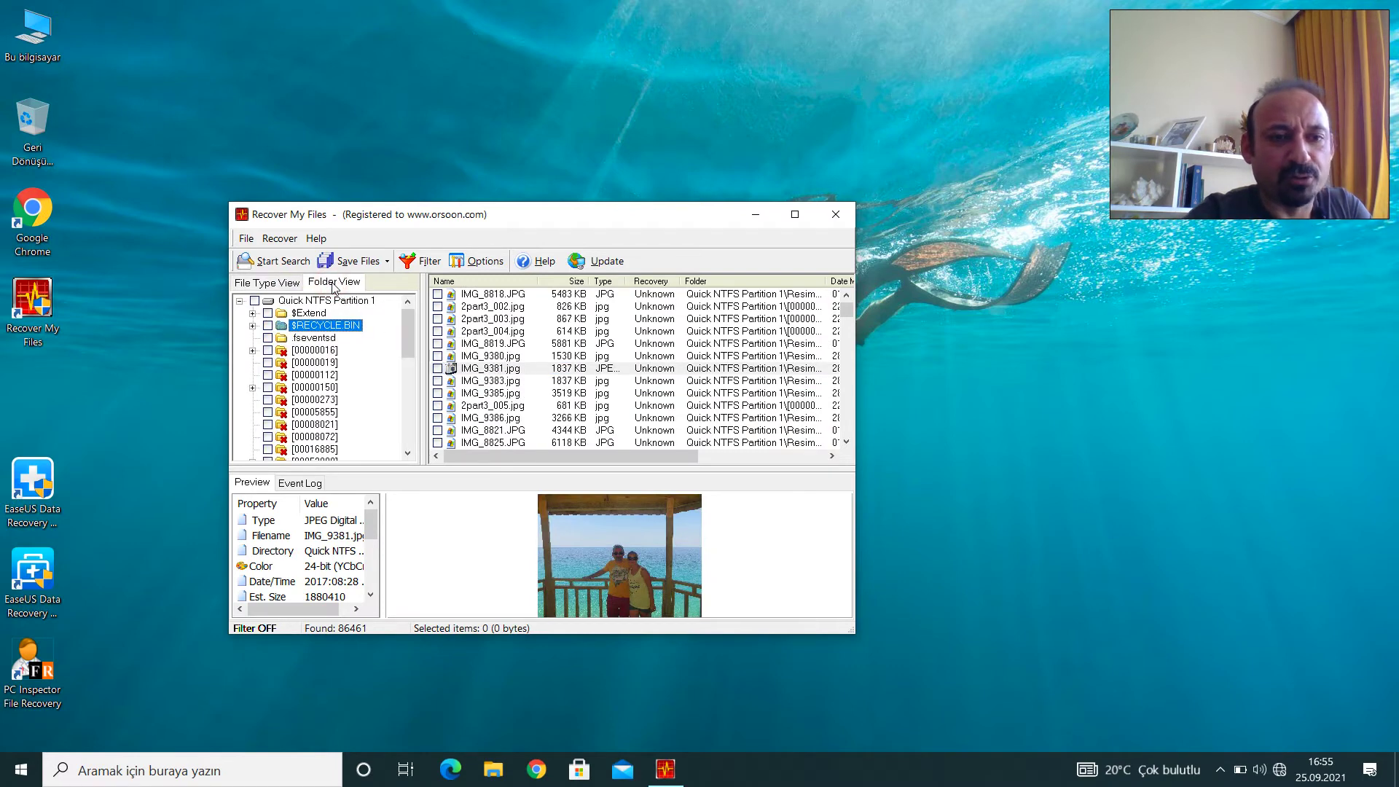
{"action": "left_click", "coordinate": [252, 313]}
{"action": "left_click", "coordinate": [265, 325]}
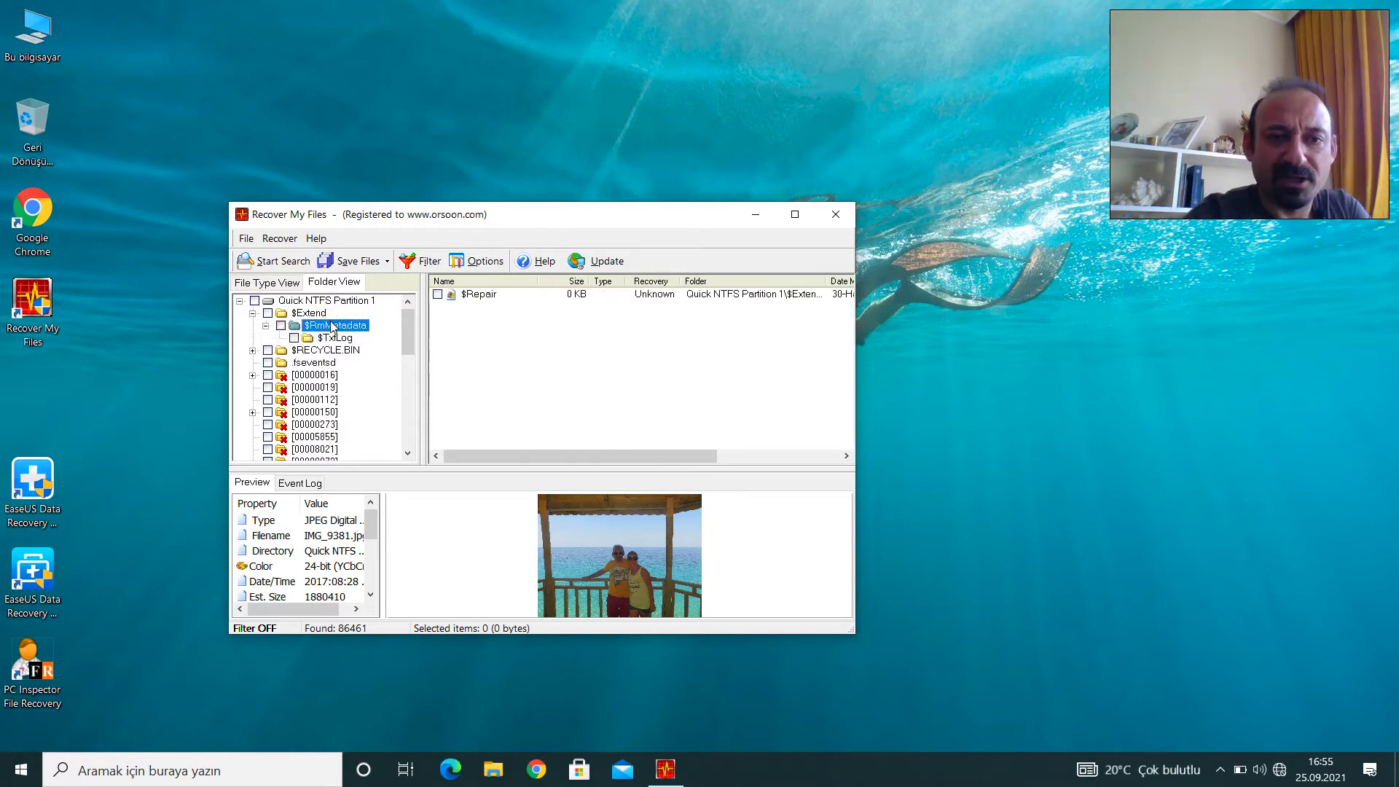
{"action": "left_click", "coordinate": [334, 338]}
Expand $RECYCLE.BIN, open its S-1-5-21 subfolder and preview several of the deleted JPG photos it lists.
{"action": "left_click", "coordinate": [252, 350]}
{"action": "double_click", "coordinate": [342, 363]}
{"action": "left_click", "coordinate": [494, 331]}
{"action": "scroll", "coordinate": [499, 335], "scroll_direction": "down", "scroll_amount": 3}
{"action": "left_click", "coordinate": [500, 333]}
{"action": "scroll", "coordinate": [500, 333], "scroll_direction": "down", "scroll_amount": 3}
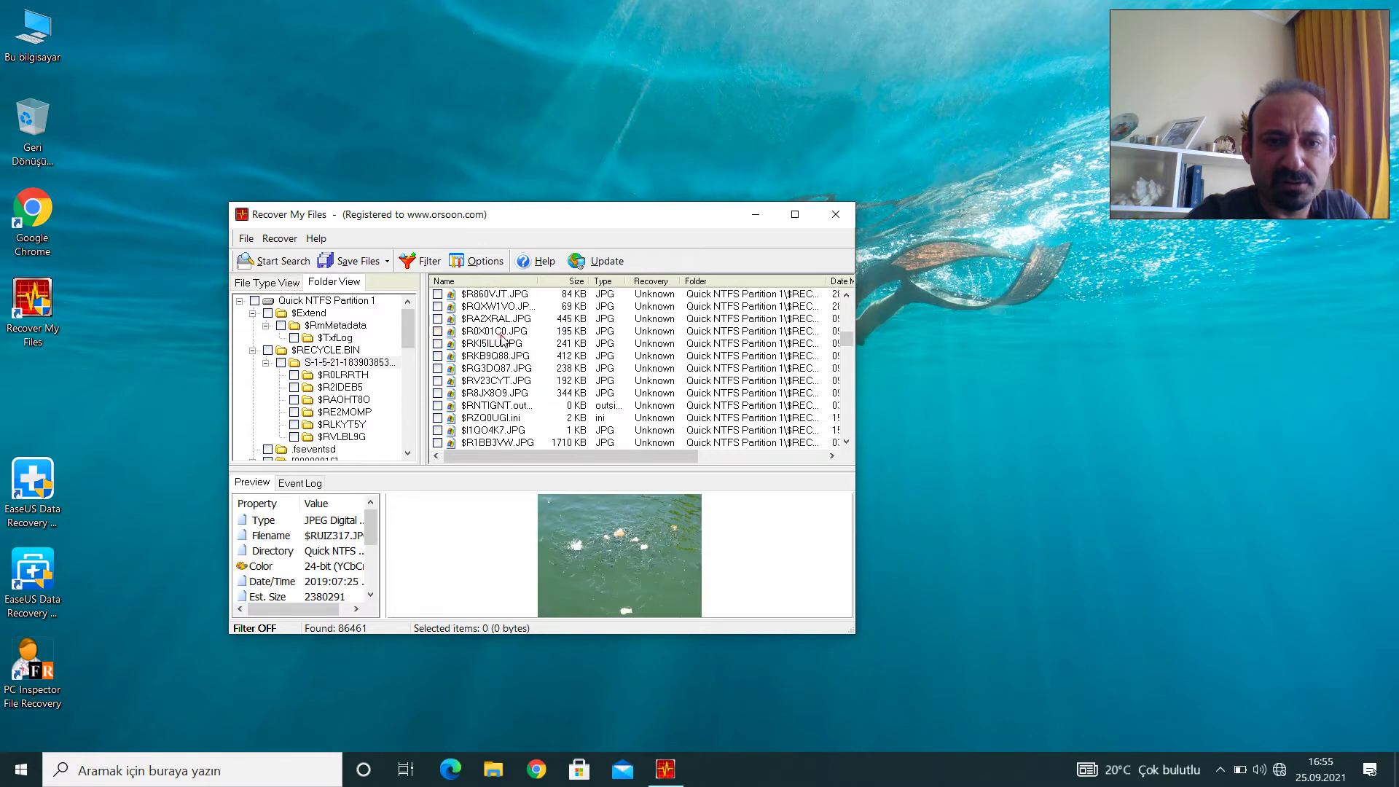
{"action": "left_click", "coordinate": [501, 333]}
{"action": "scroll", "coordinate": [500, 332], "scroll_direction": "down", "scroll_amount": 3}
{"action": "left_click", "coordinate": [501, 332]}
{"action": "scroll", "coordinate": [502, 335], "scroll_direction": "down", "scroll_amount": 3}
{"action": "left_click", "coordinate": [501, 332]}
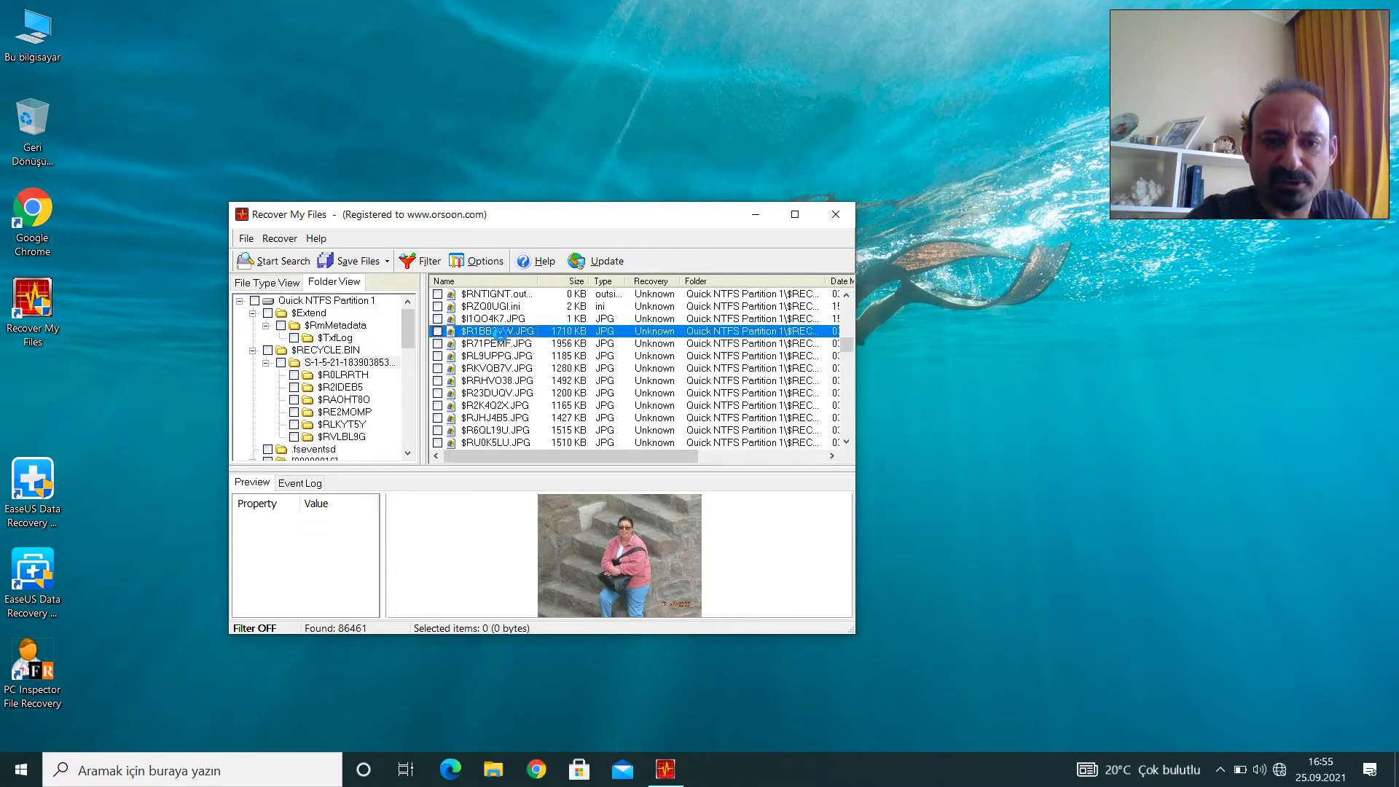
Examine the recycle bin's $R2IDEB5, $RVLBL9G and $RAOHT8O subfolders and preview a DSCN photo.
{"action": "left_click", "coordinate": [340, 387]}
{"action": "left_click", "coordinate": [503, 369]}
{"action": "left_click", "coordinate": [512, 356]}
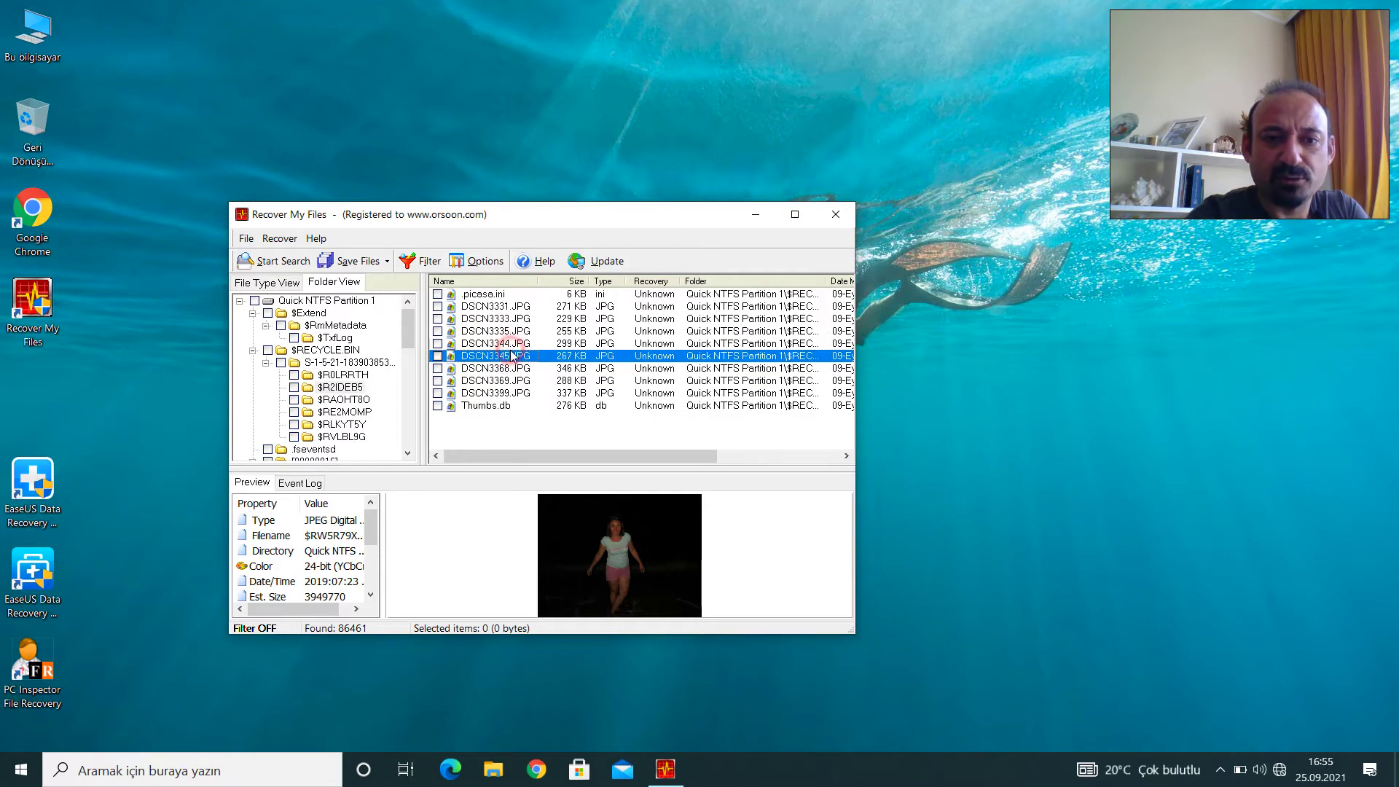
{"action": "left_click", "coordinate": [340, 436]}
{"action": "left_click", "coordinate": [334, 400]}
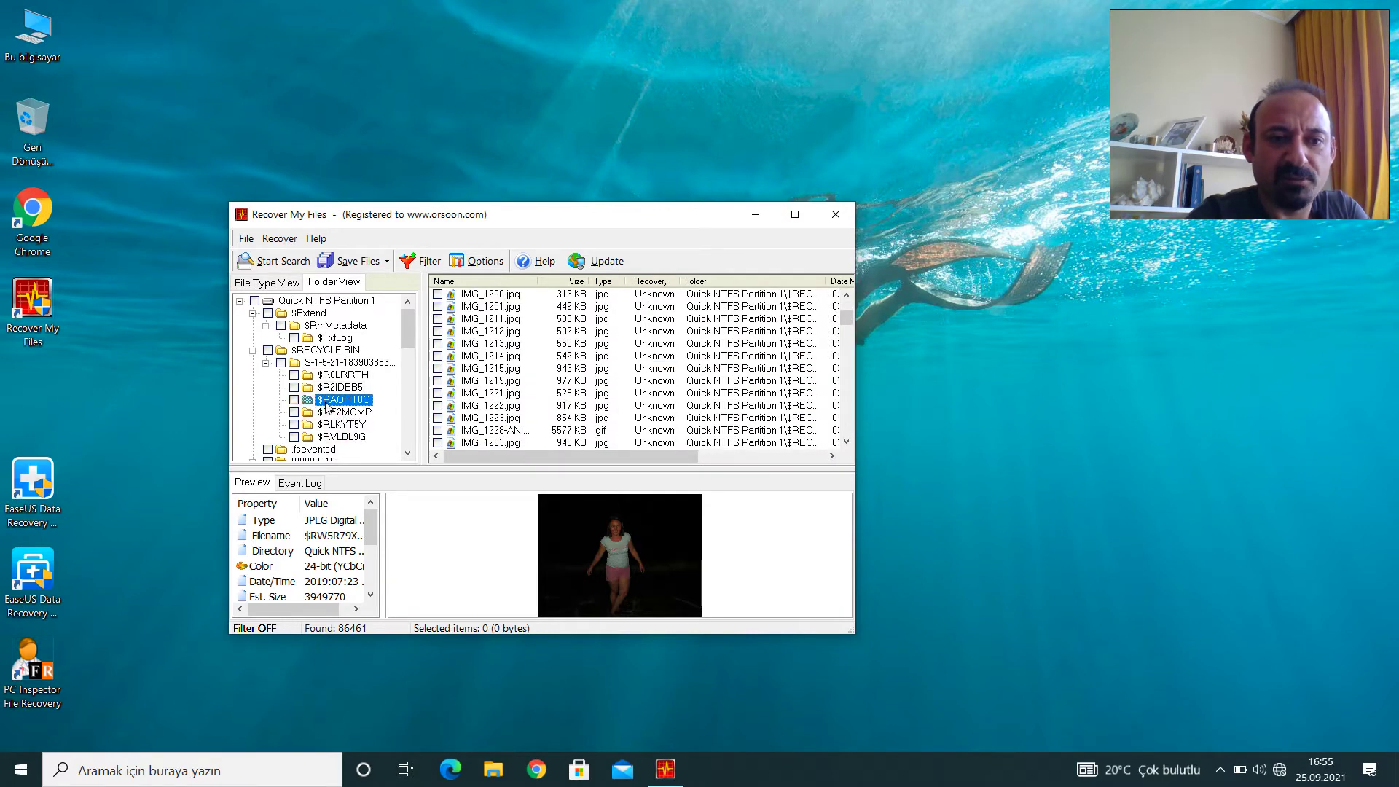
Examine the [00000016] folder with its 2.part subfolders and check a Chkdsk log file.
{"action": "left_click", "coordinate": [293, 405]}
{"action": "left_click", "coordinate": [316, 363]}
{"action": "left_click", "coordinate": [483, 405]}
{"action": "left_click", "coordinate": [310, 397]}
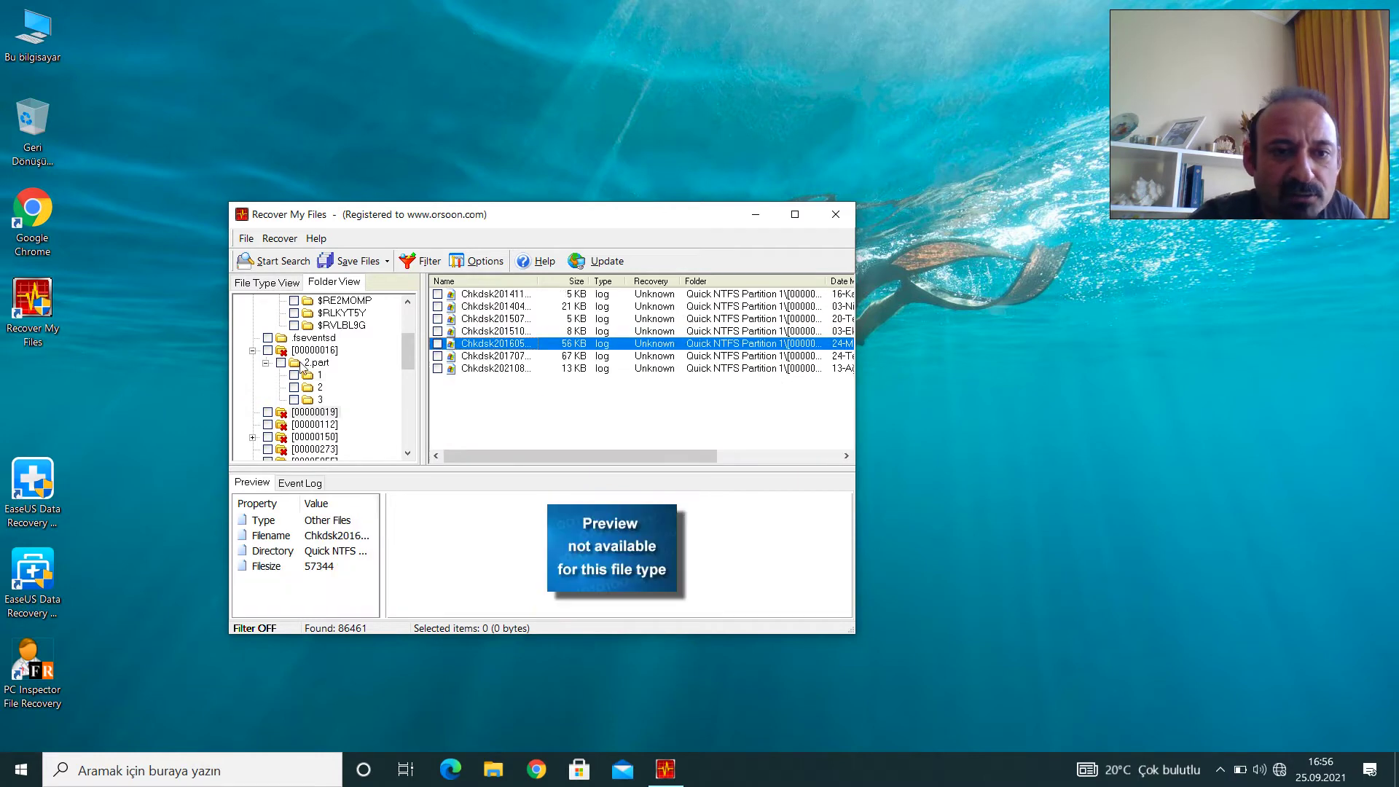
Expand the [00000150] folder and look through its türkçe and sayısal mantık video lessons.
{"action": "double_click", "coordinate": [314, 437]}
{"action": "left_click", "coordinate": [318, 409]}
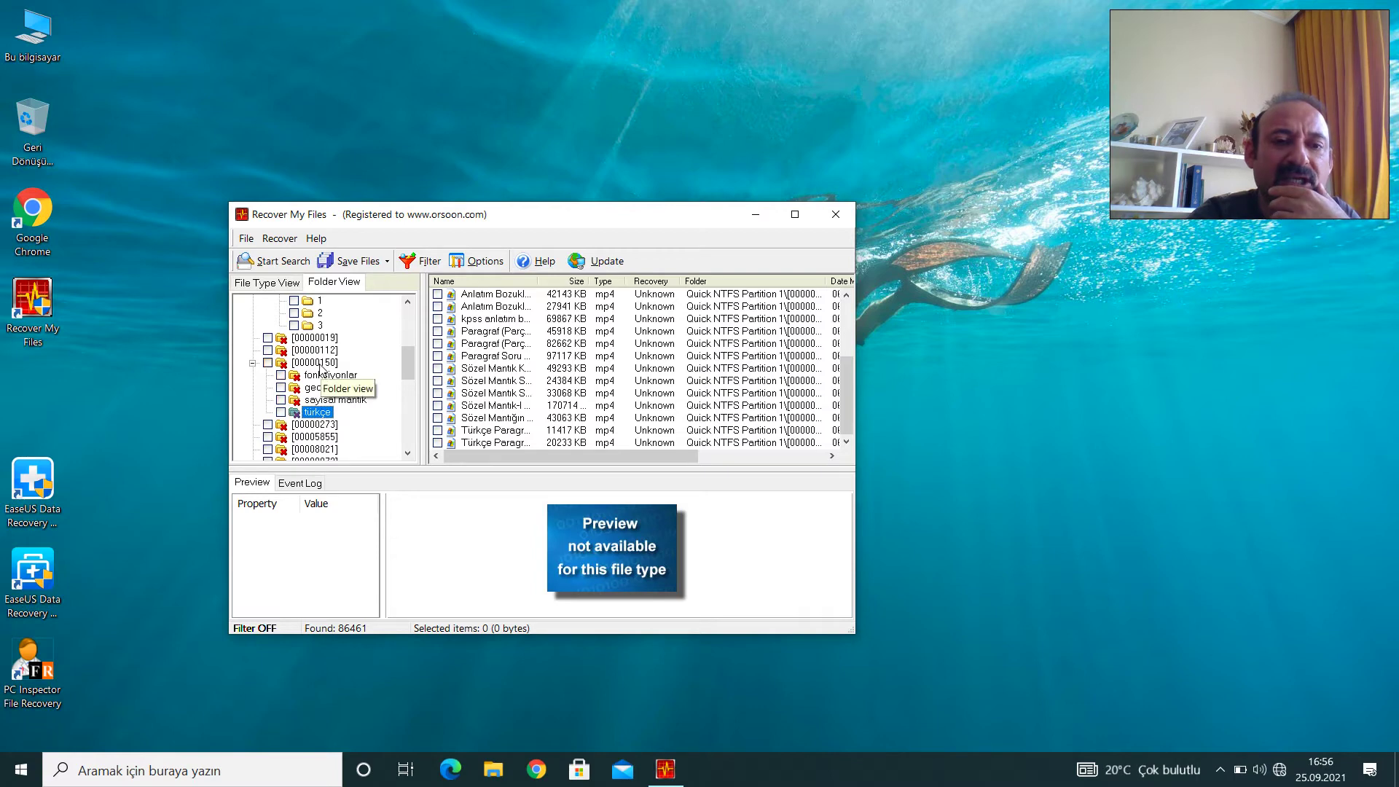
{"action": "left_click", "coordinate": [315, 362]}
{"action": "left_click", "coordinate": [314, 399]}
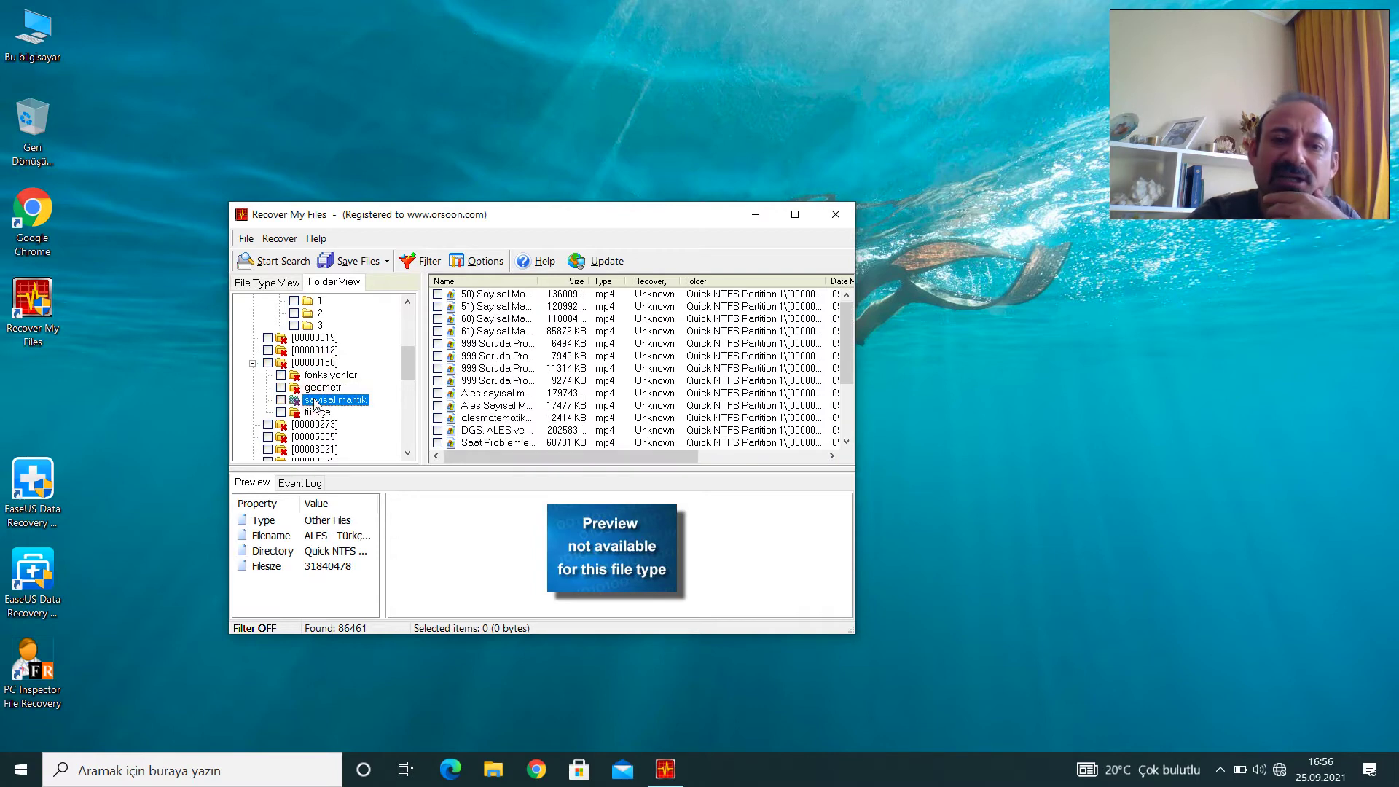
Look through the recovered program folders and open the Stellar Phoenix folder.
{"action": "scroll", "coordinate": [321, 403], "scroll_direction": "down", "scroll_amount": 5}
{"action": "left_click", "coordinate": [328, 386]}
{"action": "scroll", "coordinate": [329, 404], "scroll_direction": "down", "scroll_amount": 3}
{"action": "scroll", "coordinate": [329, 403], "scroll_direction": "down", "scroll_amount": 3}
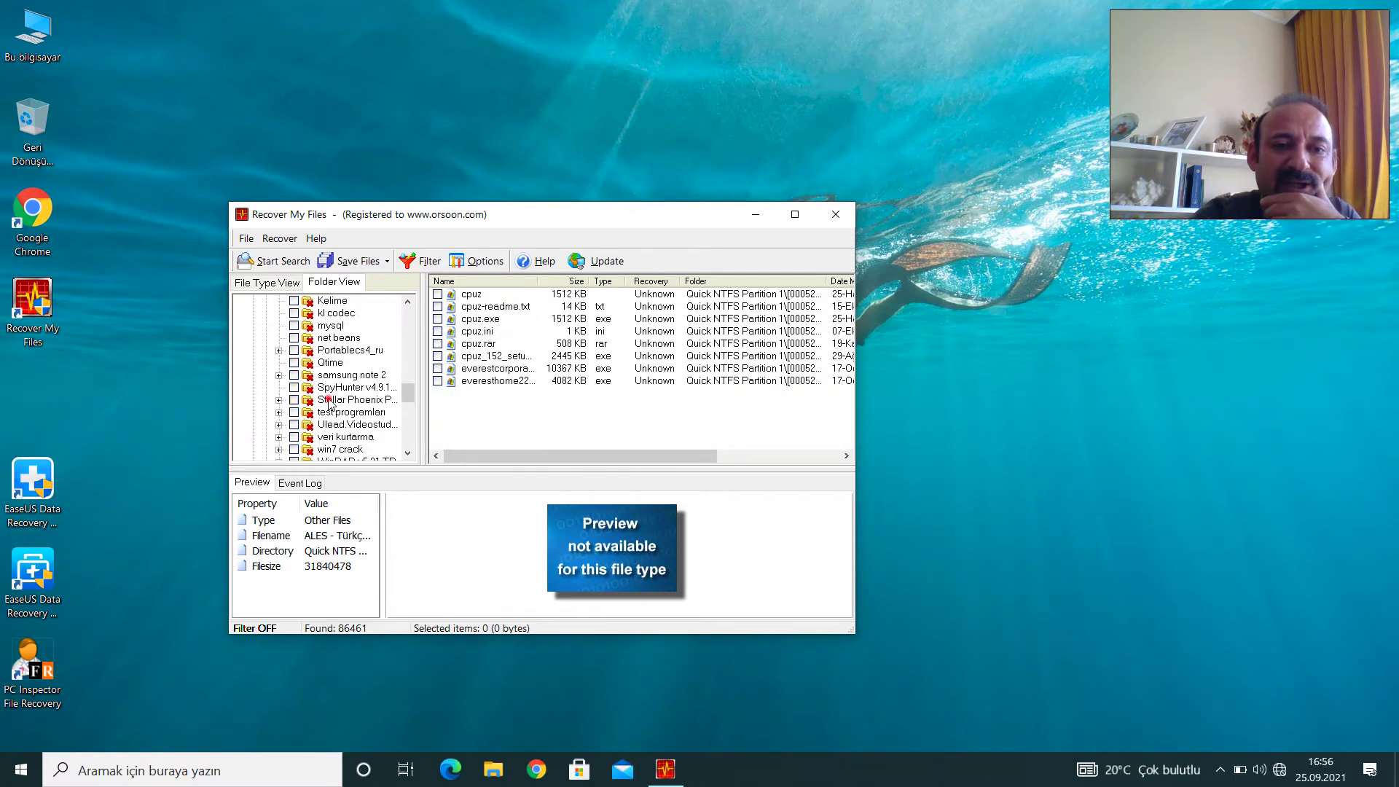
{"action": "double_click", "coordinate": [330, 399]}
Open the adrasan 2021 folder inside Resimlerim and preview two of its photos.
{"action": "scroll", "coordinate": [329, 403], "scroll_direction": "down", "scroll_amount": 2}
{"action": "scroll", "coordinate": [330, 404], "scroll_direction": "down", "scroll_amount": 6}
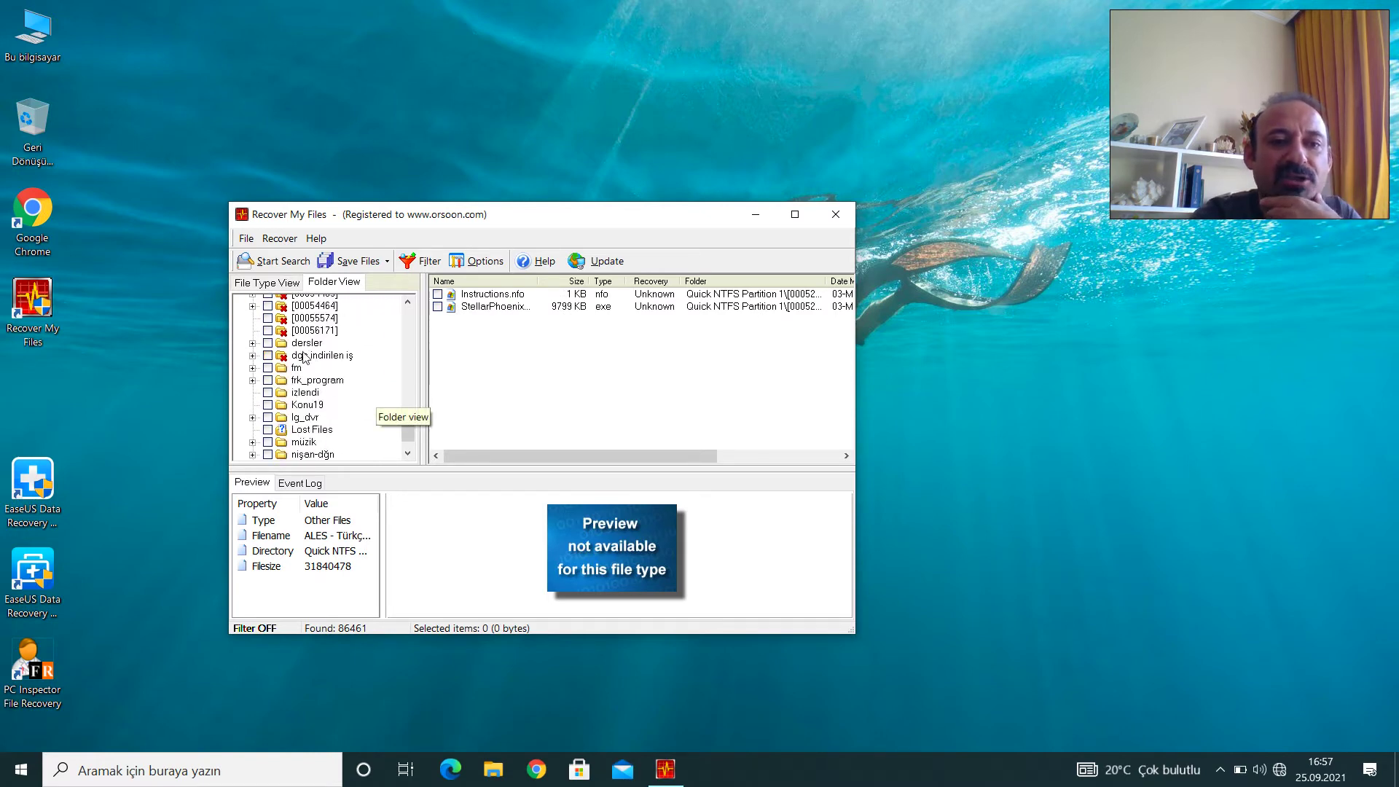
{"action": "scroll", "coordinate": [309, 346], "scroll_direction": "down", "scroll_amount": 1}
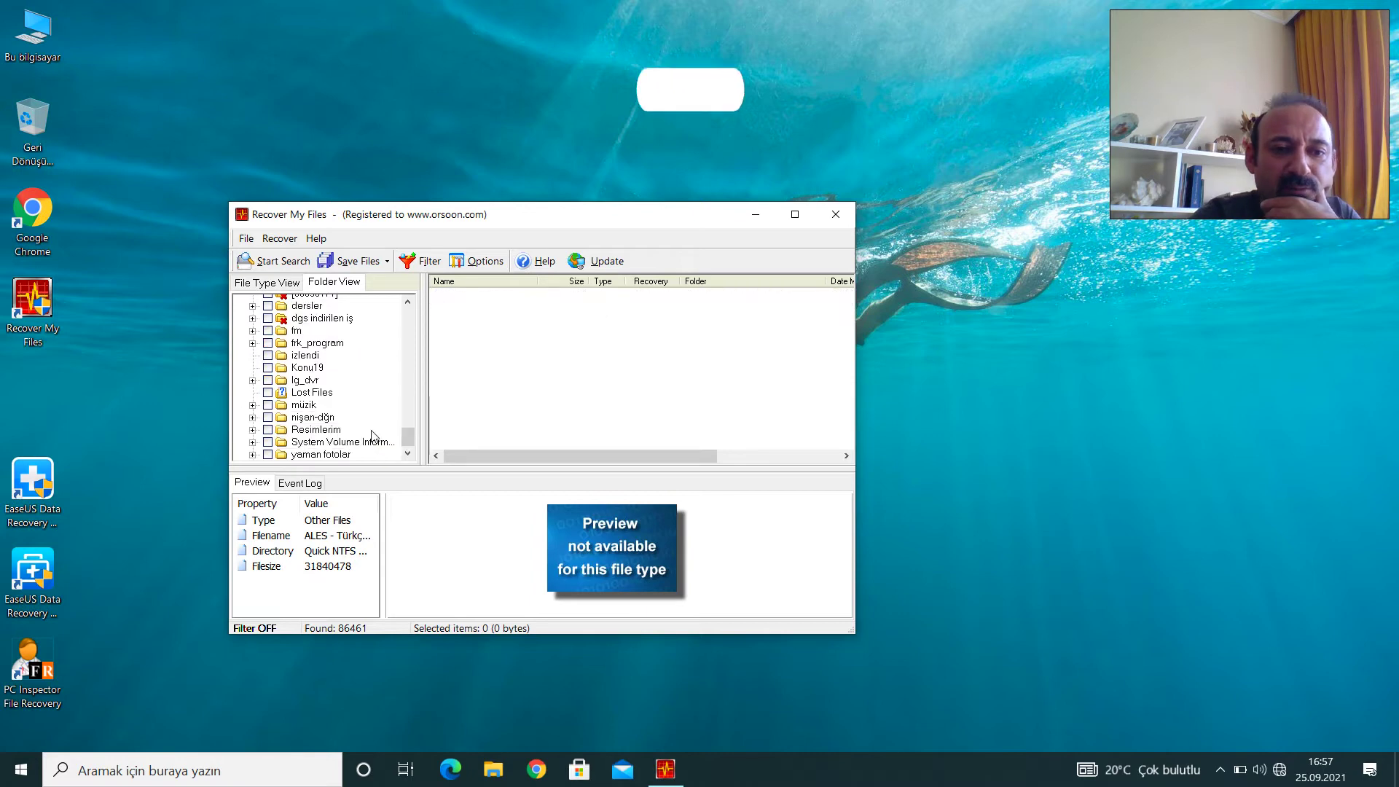
{"action": "left_click", "coordinate": [317, 430]}
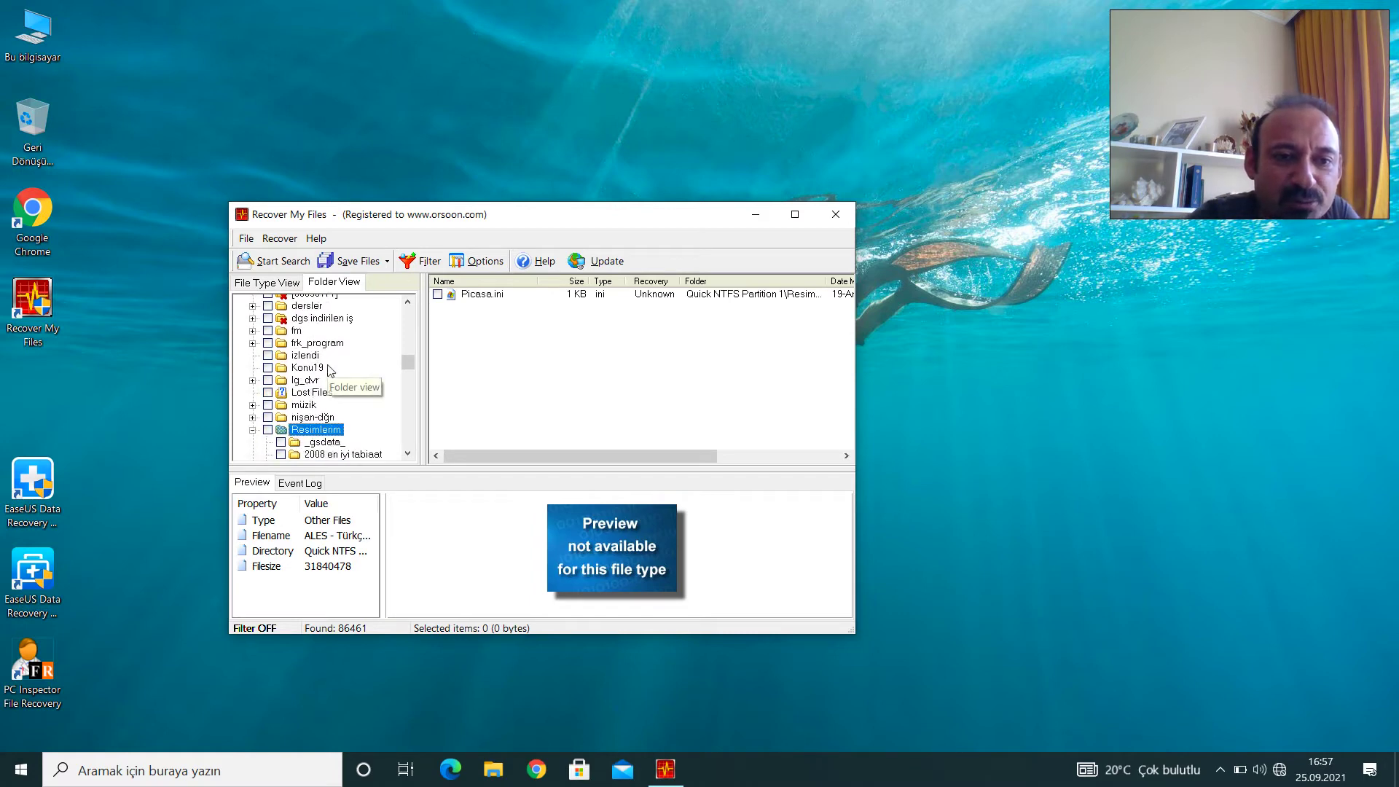
{"action": "scroll", "coordinate": [329, 370], "scroll_direction": "down", "scroll_amount": 5}
{"action": "left_click", "coordinate": [334, 355]}
{"action": "left_click", "coordinate": [505, 368]}
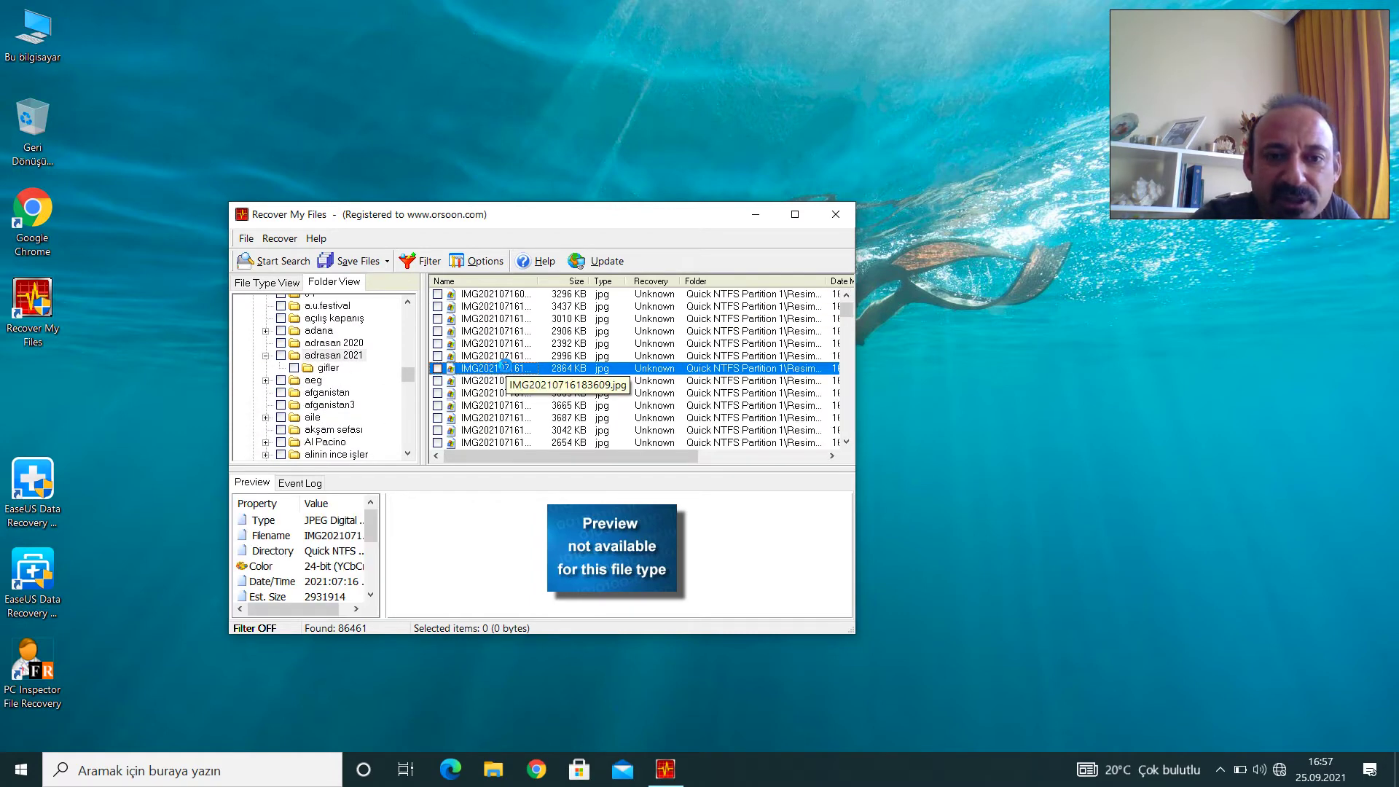
{"action": "left_click", "coordinate": [508, 331]}
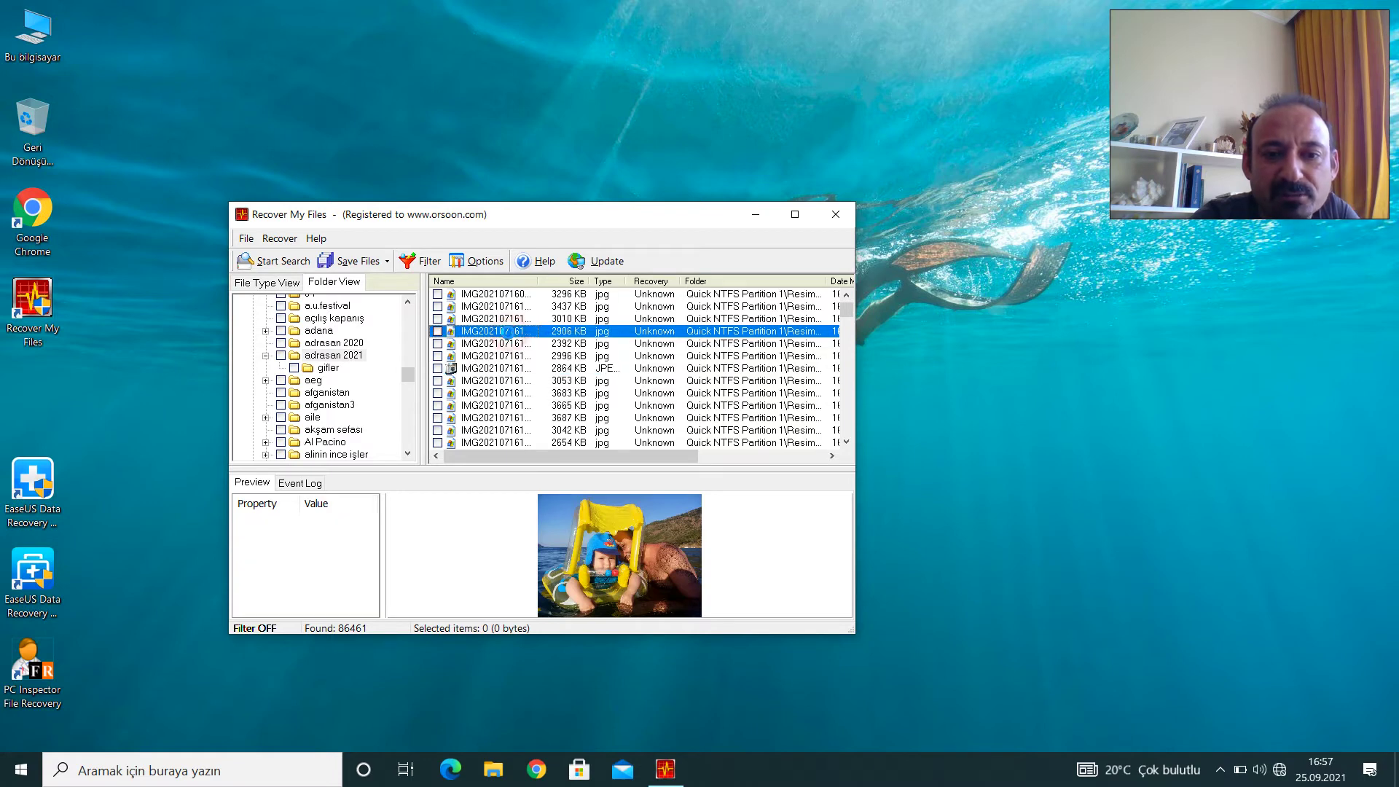
Expand the aile folder, open the Originals folder under aile 2008 and check the recovered family files.
{"action": "left_click", "coordinate": [313, 417]}
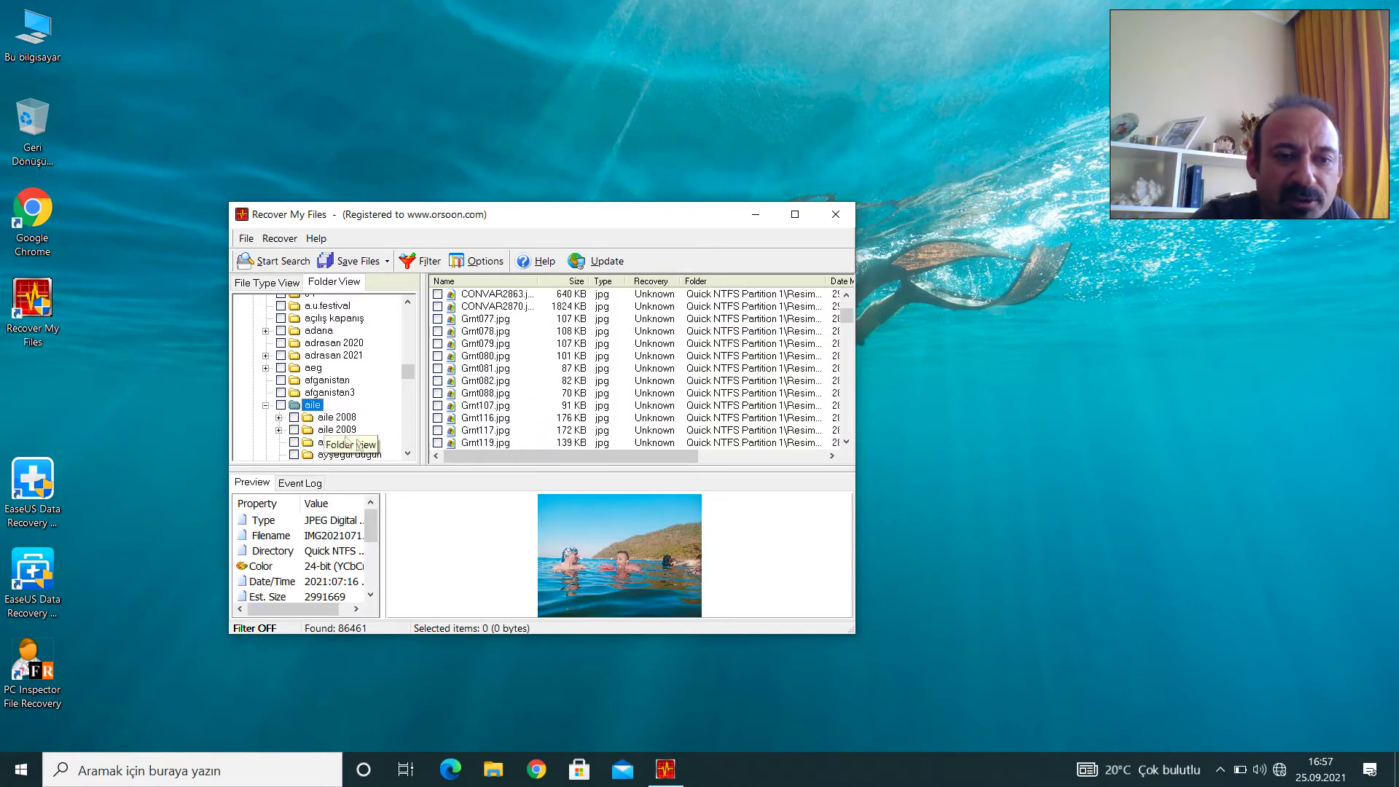
{"action": "double_click", "coordinate": [337, 417]}
{"action": "left_click", "coordinate": [357, 394]}
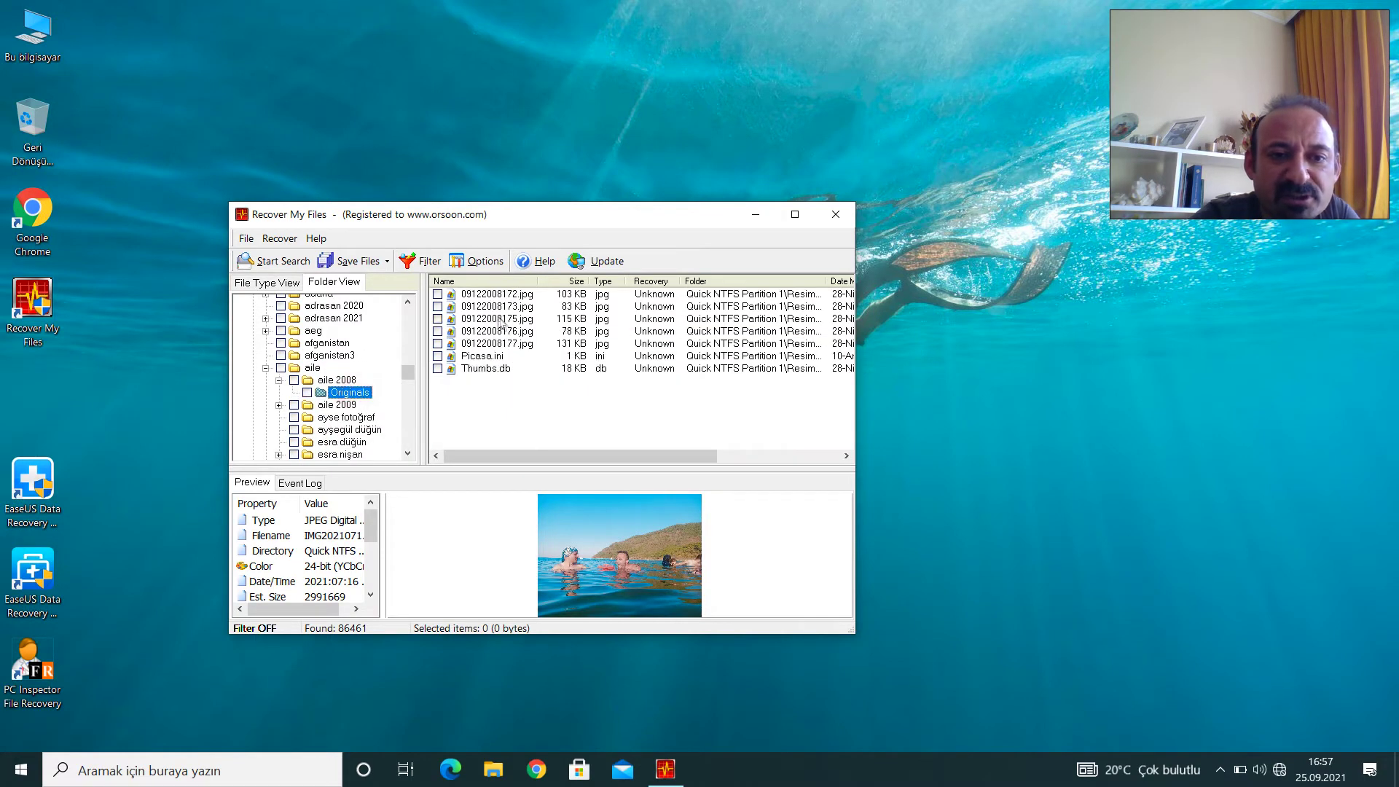
{"action": "left_click", "coordinate": [484, 355]}
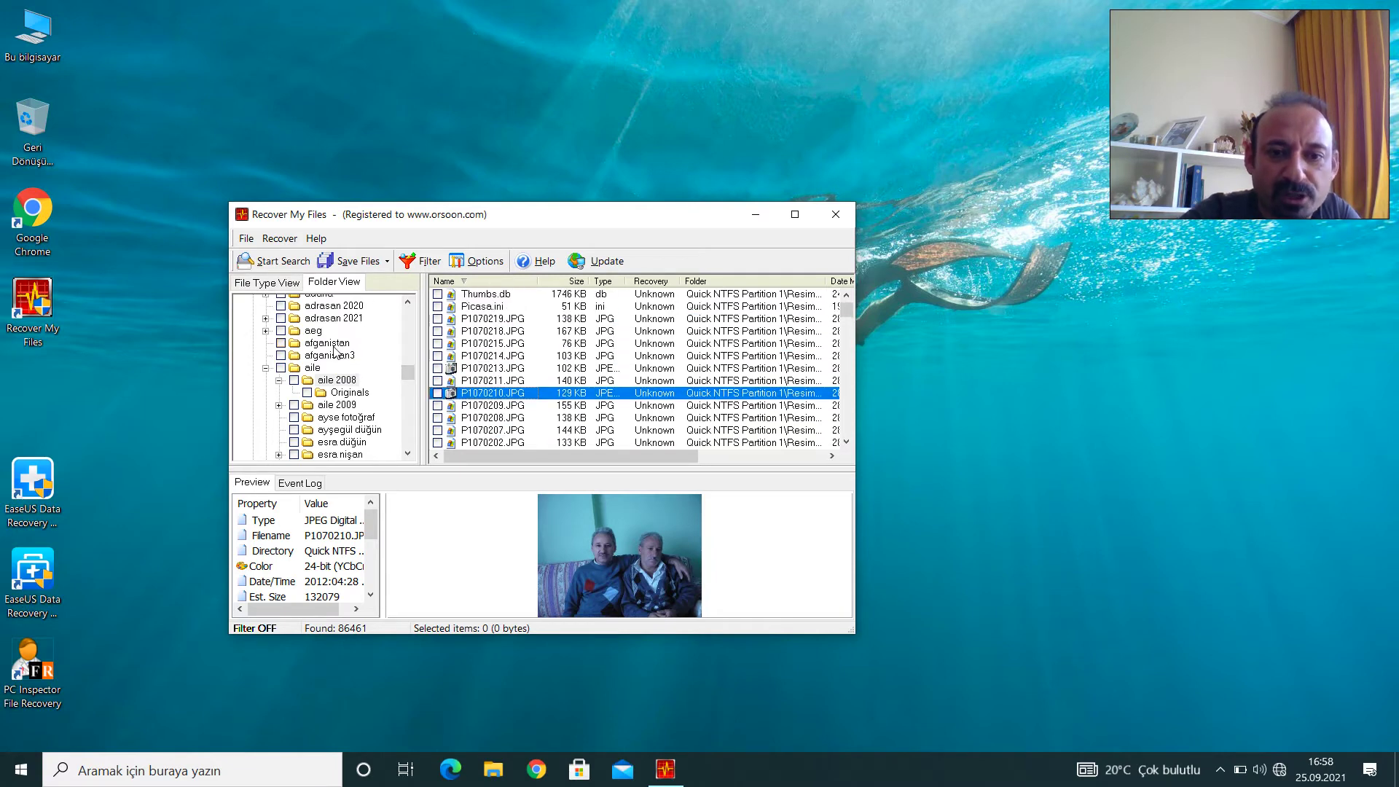
Copy the previewed photo P1070210.JPG and paste it into a new Word document created on the desktop.
{"action": "right_click", "coordinate": [599, 549]}
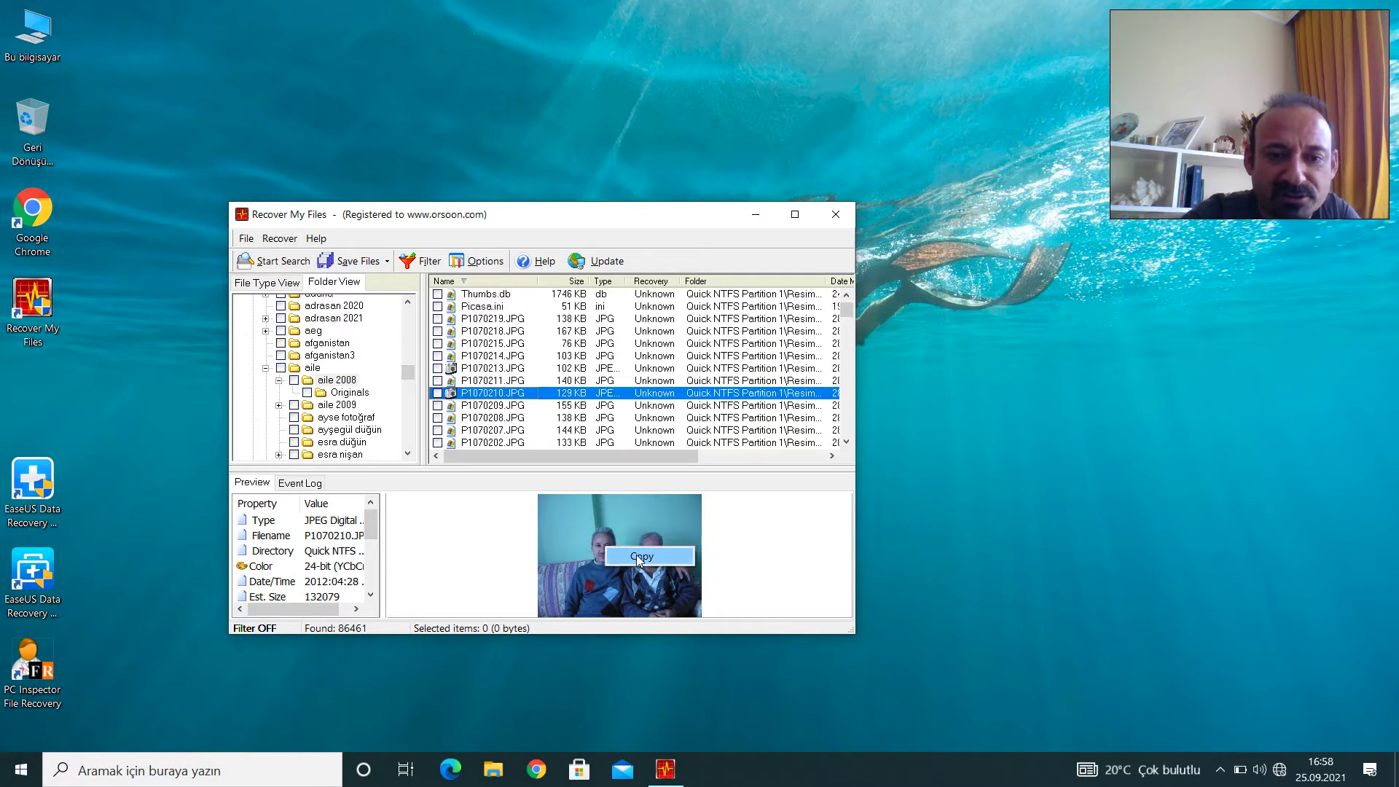
{"action": "left_click", "coordinate": [636, 555]}
{"action": "right_click", "coordinate": [1073, 226]}
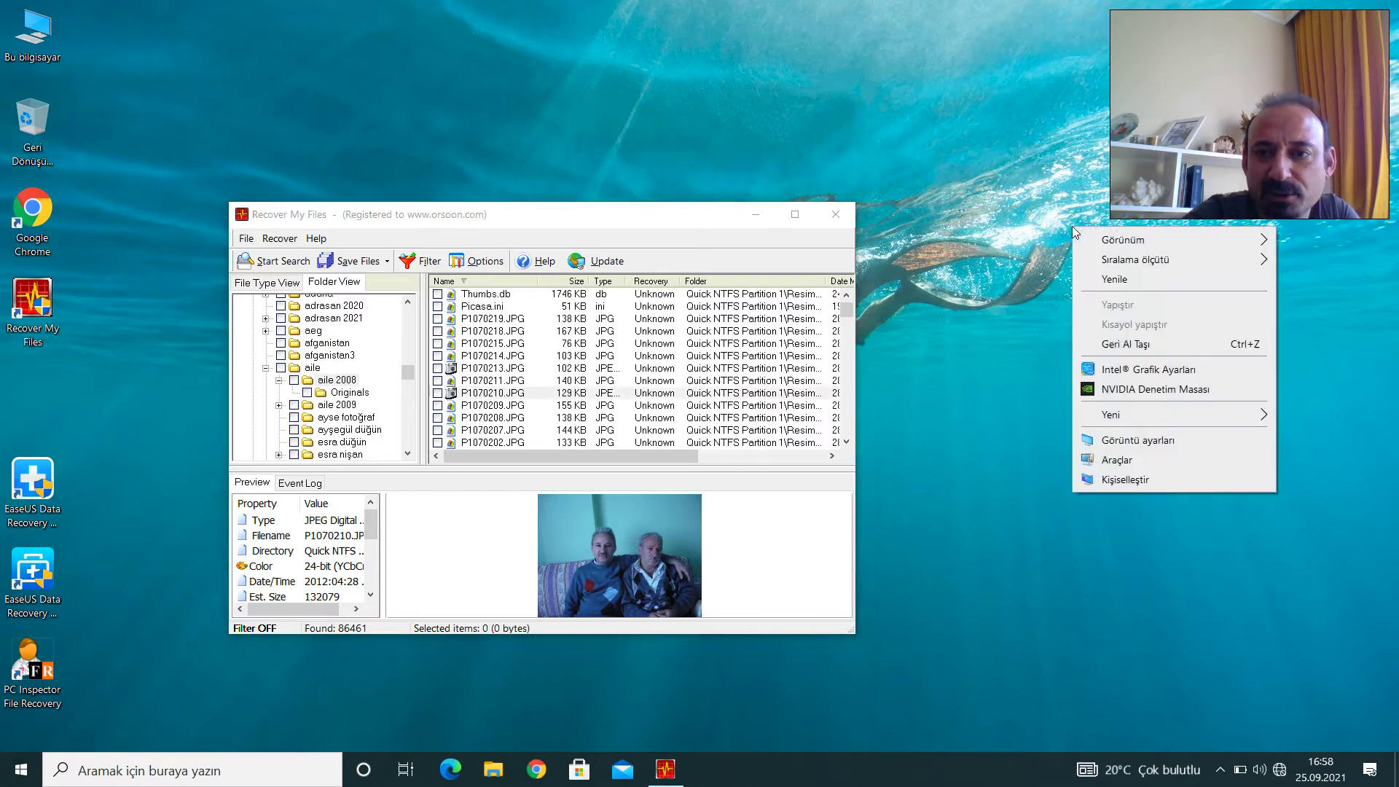
{"action": "right_click", "coordinate": [148, 302]}
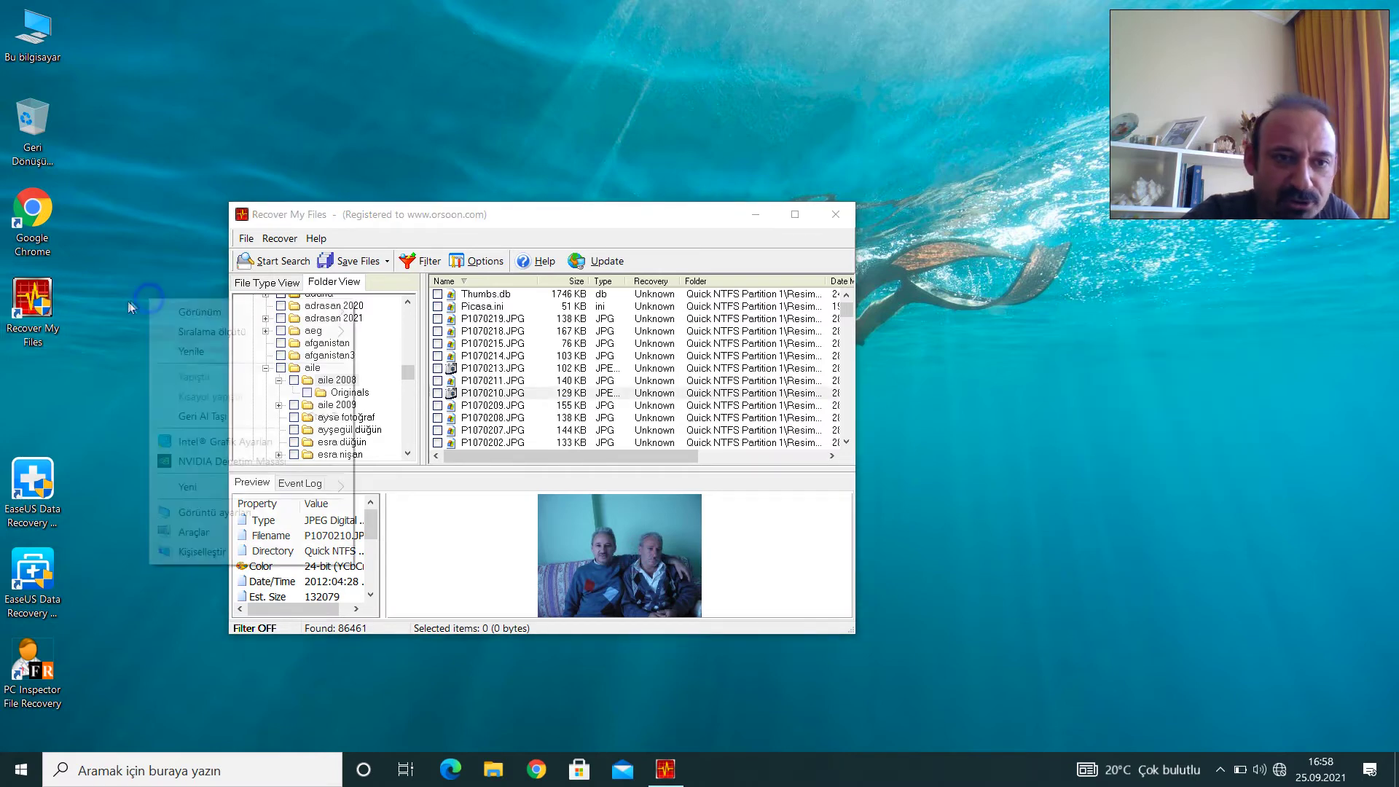
{"action": "left_click", "coordinate": [172, 490]}
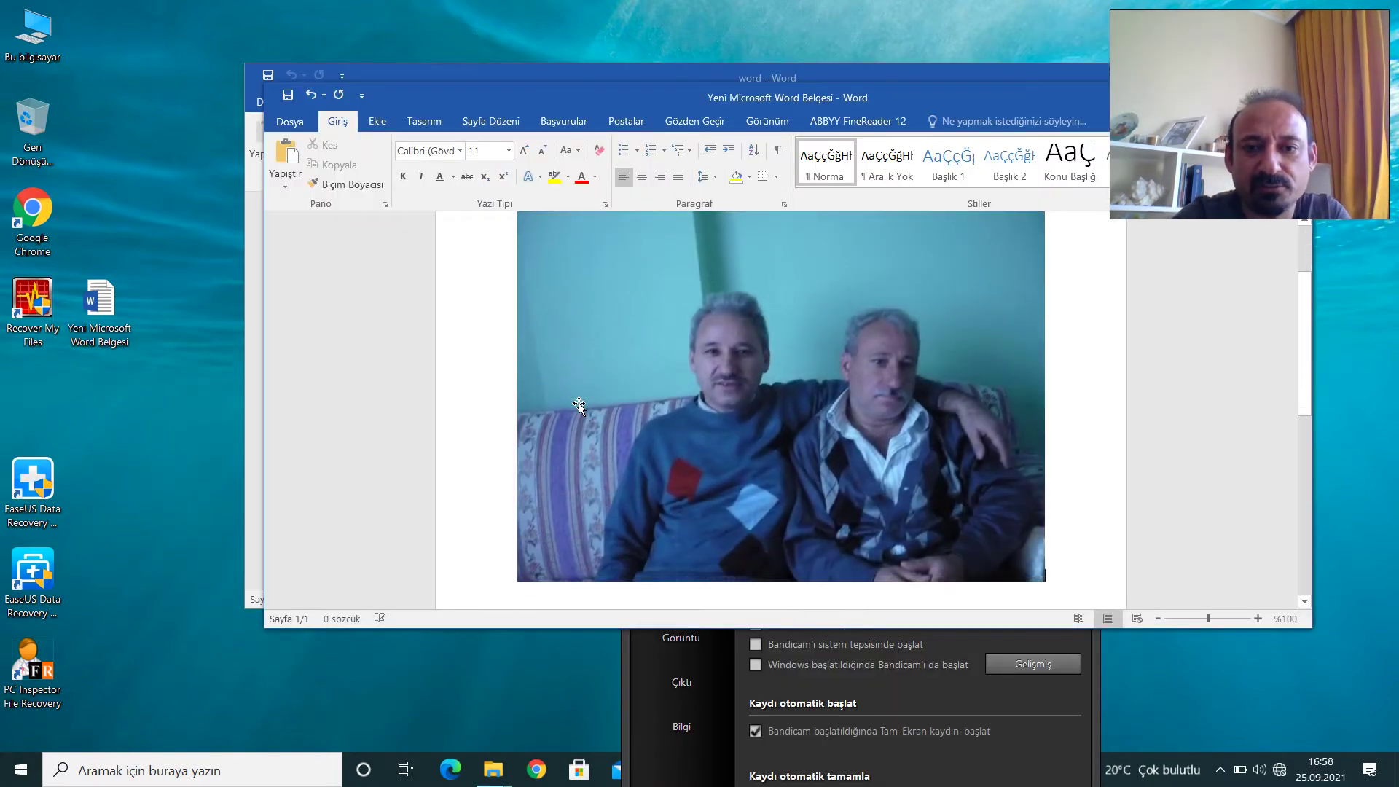
{"action": "key", "text": "super+Up"}
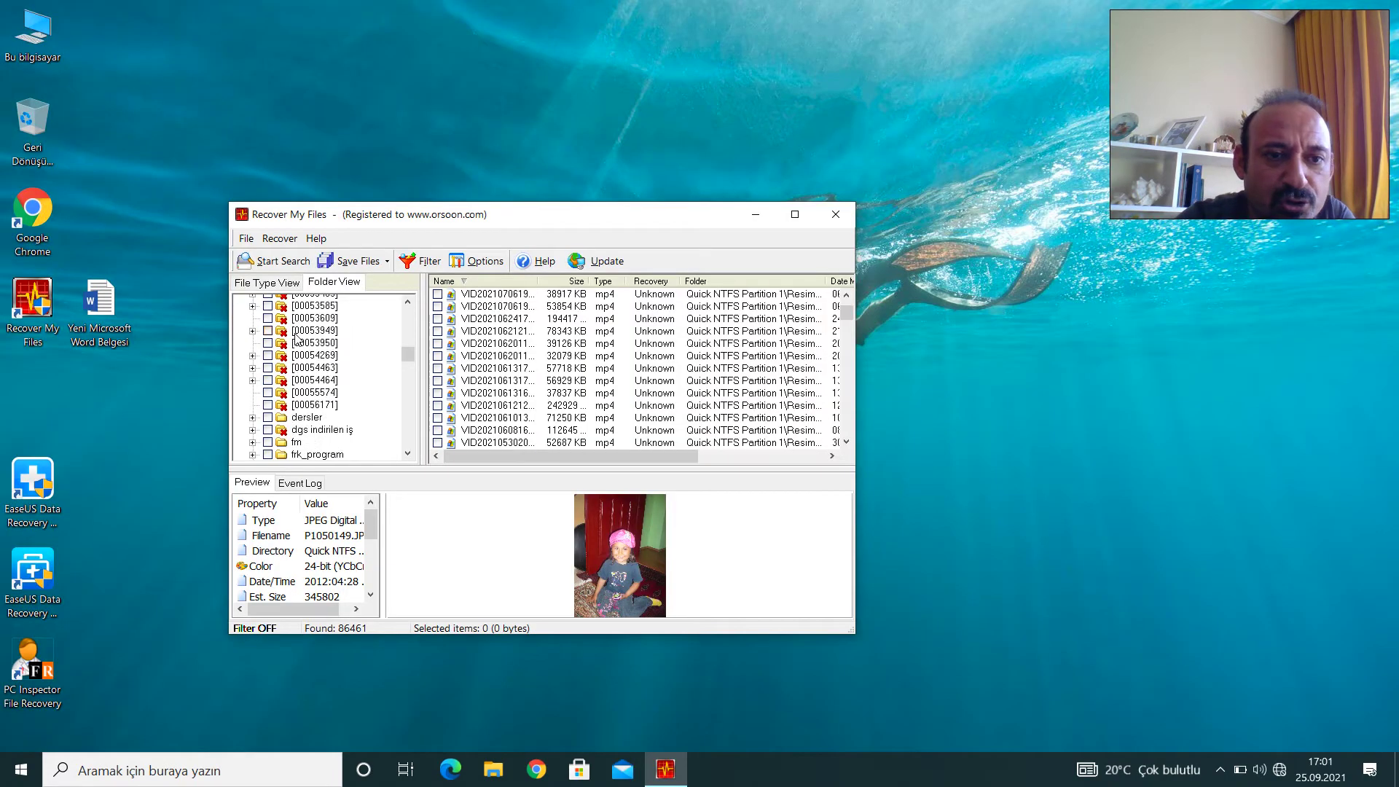
Mark the entire Resimlerim folder with all its subfolders for recovery and display its contents.
{"action": "scroll", "coordinate": [321, 371], "scroll_direction": "down", "scroll_amount": 5}
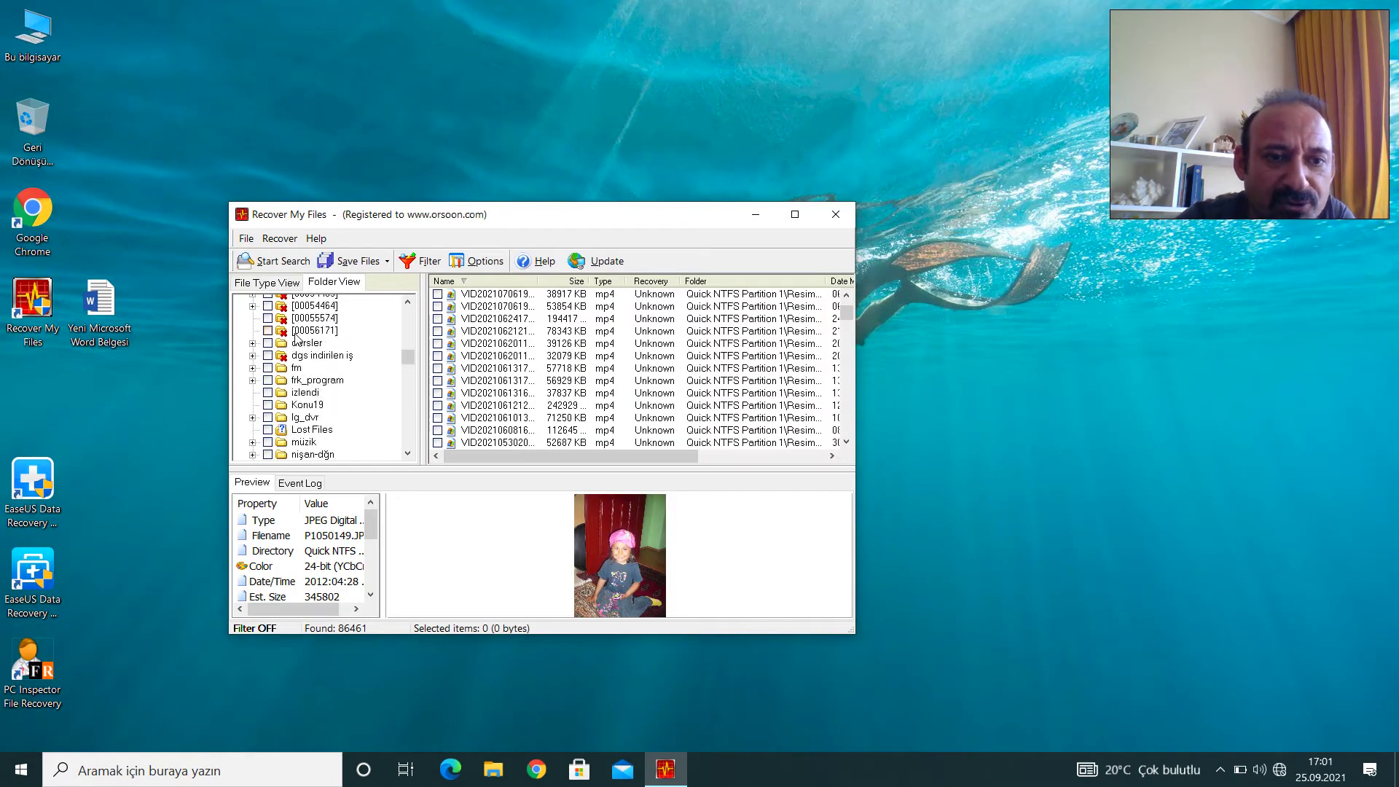
{"action": "left_click", "coordinate": [268, 393]}
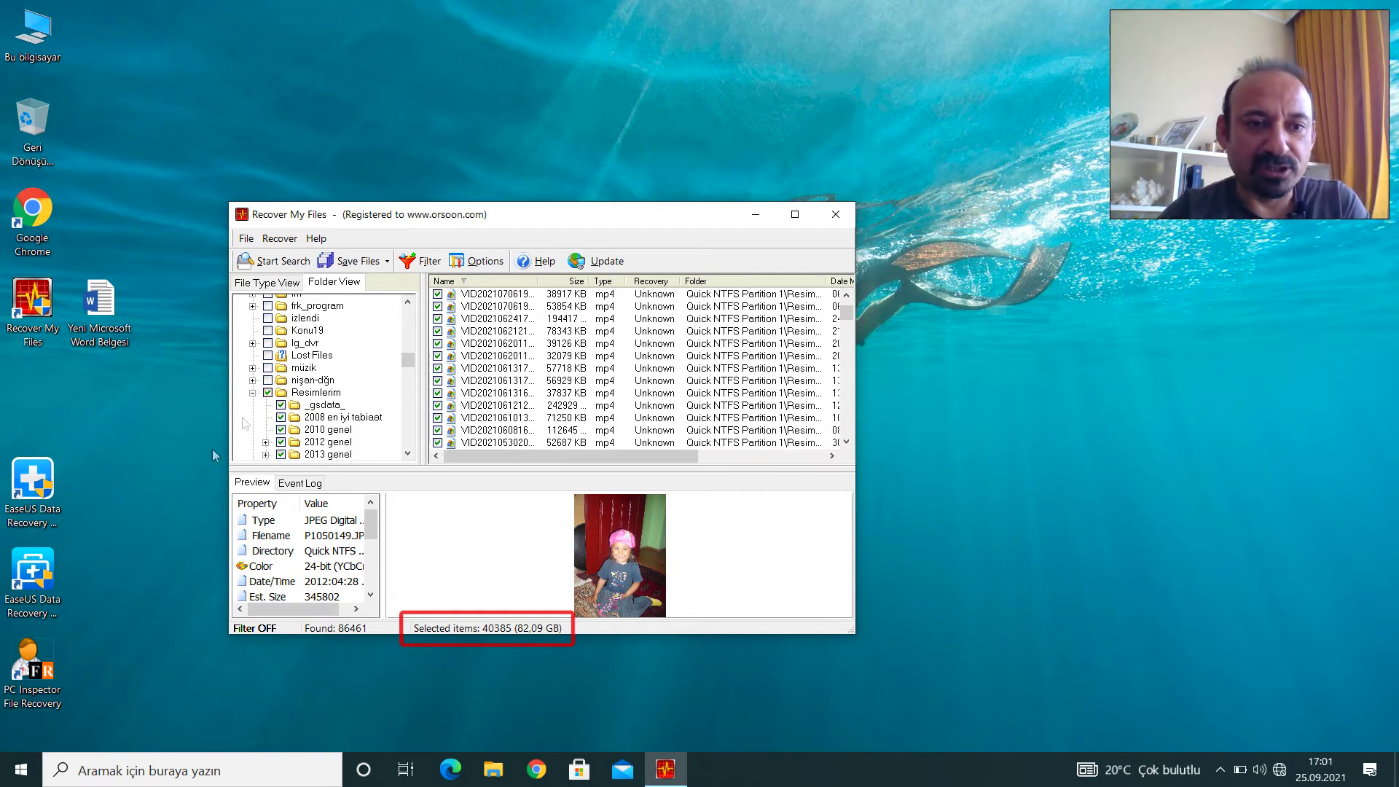
{"action": "left_click", "coordinate": [298, 395]}
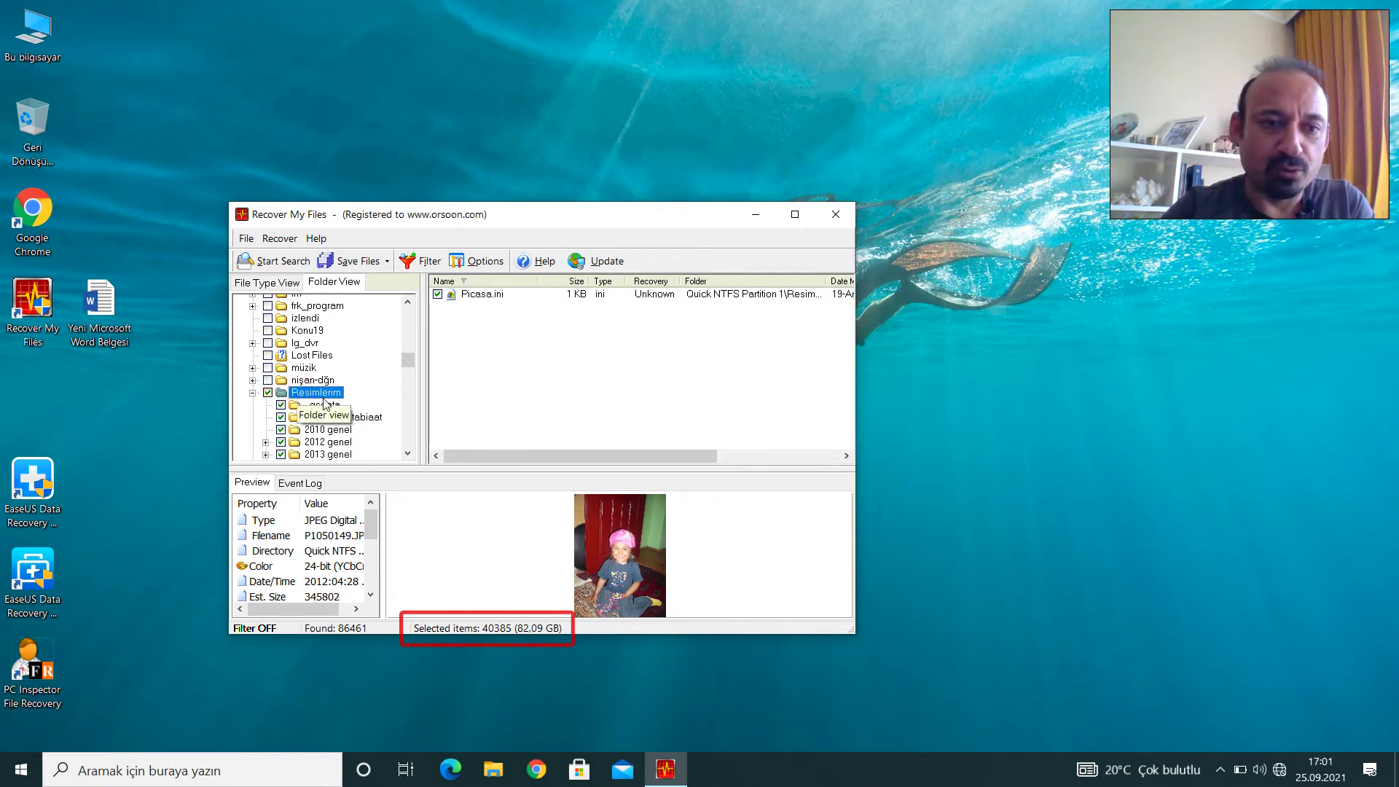
Check the free space on drive C and create a desktop folder named kurtarılan resimler.
{"action": "double_click", "coordinate": [41, 43]}
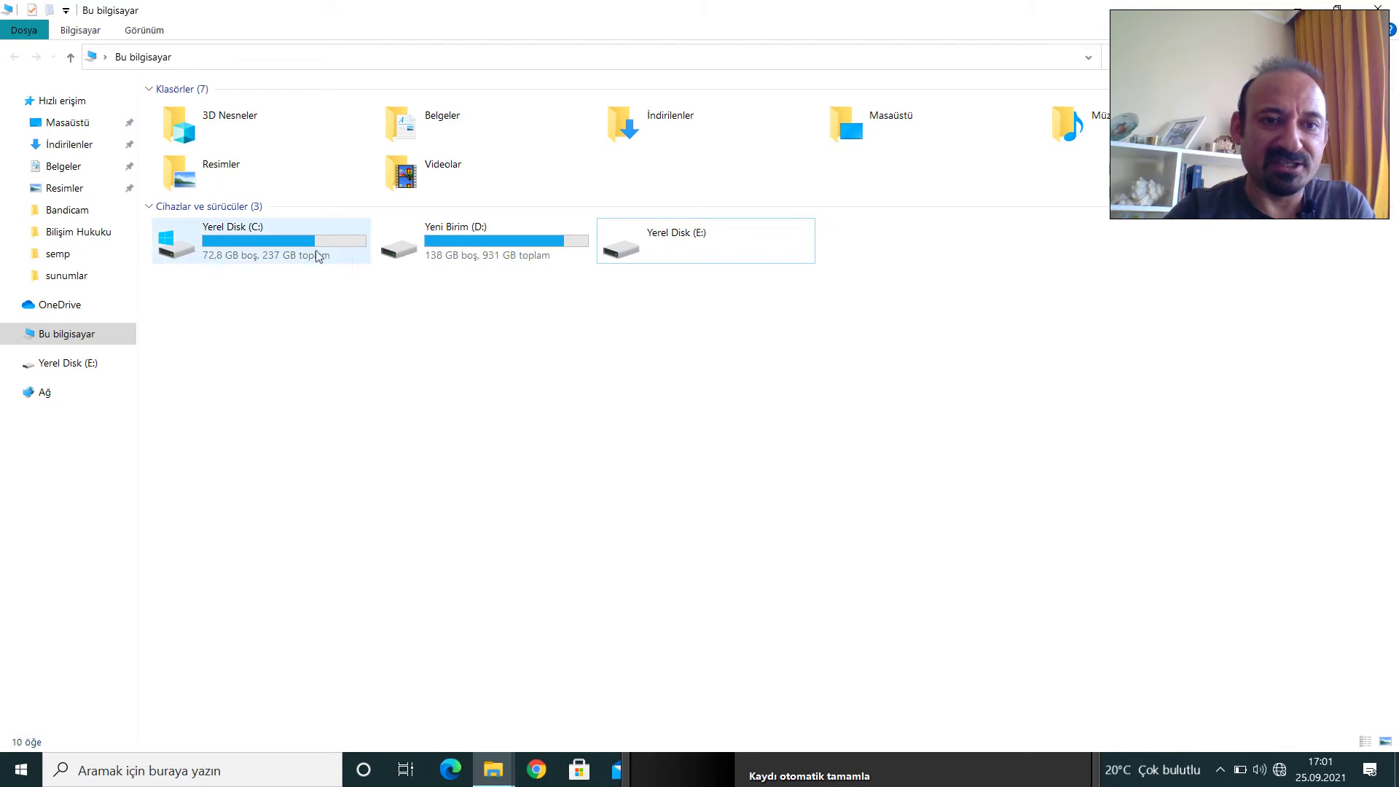
{"action": "left_click", "coordinate": [241, 251]}
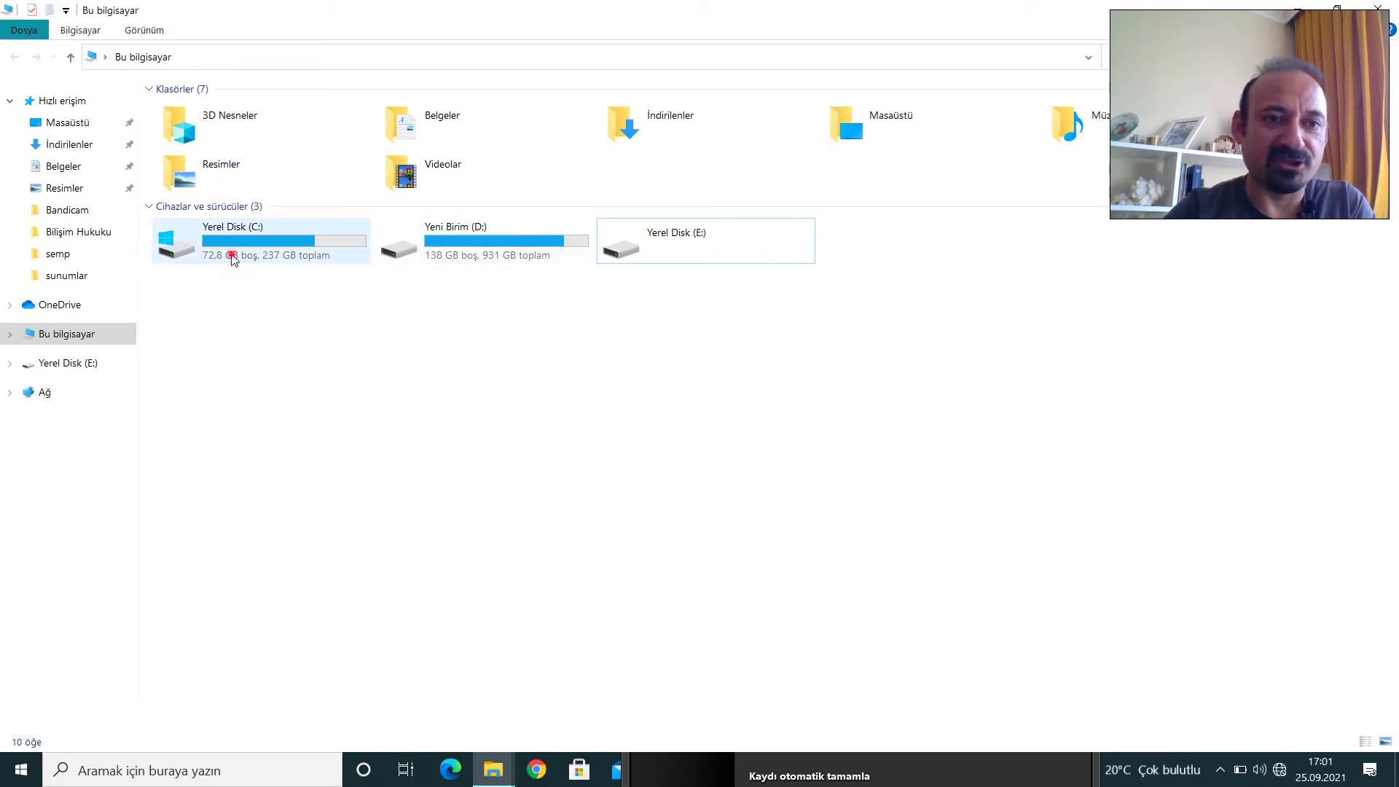
{"action": "left_click_drag", "start_coordinate": [489, 6], "coordinate": [750, 159]}
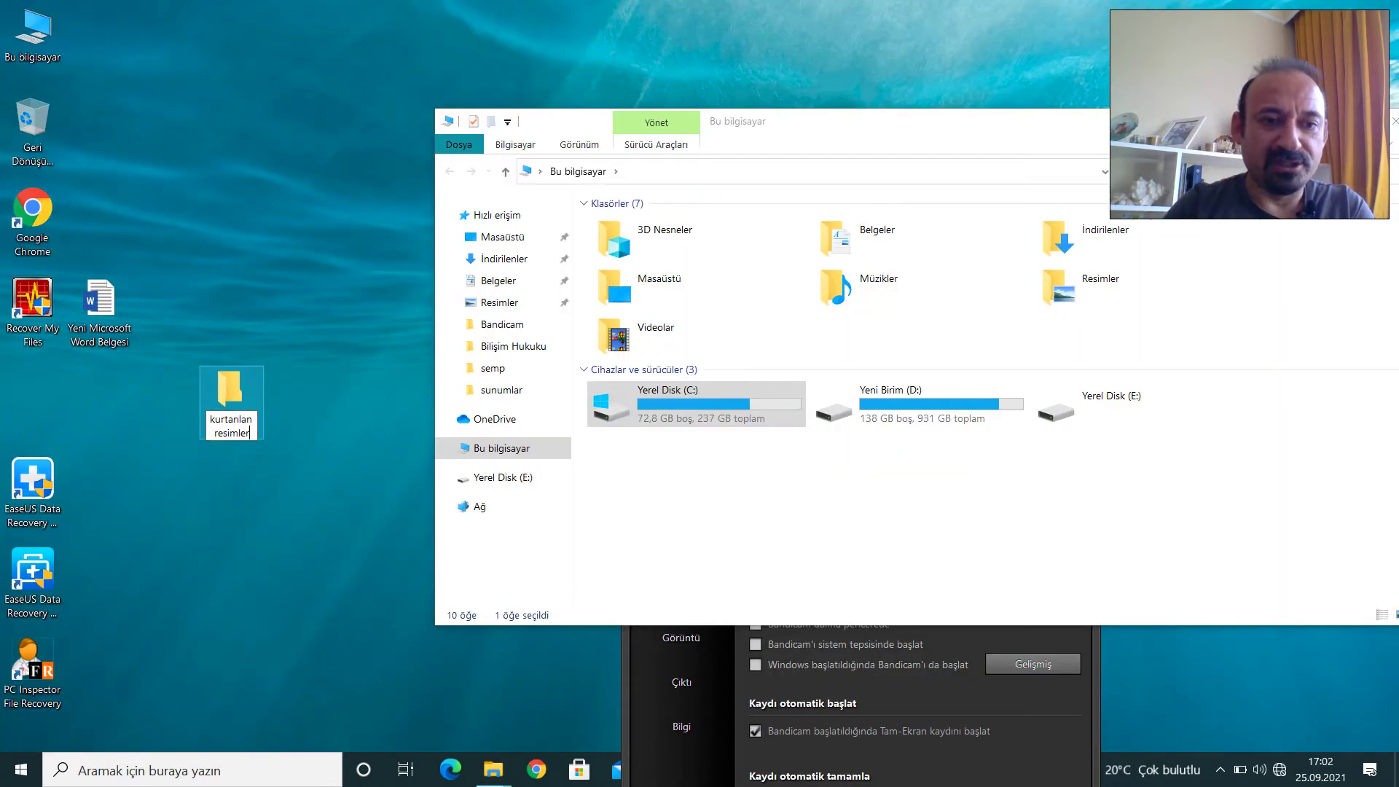
{"action": "key", "text": "Return"}
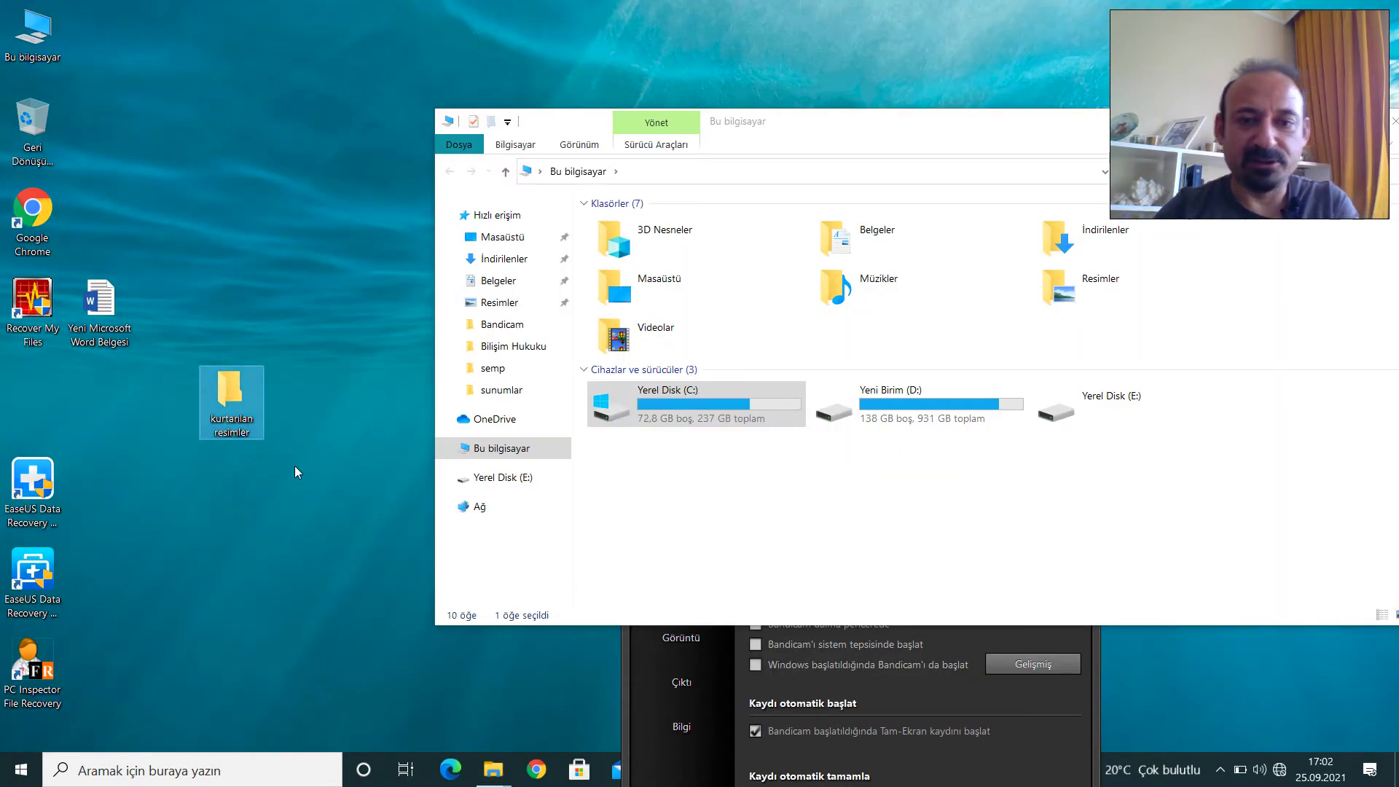
Mark the Resimlerim folder with all its subfolders again and save its files with the Save Files As command.
{"action": "left_click", "coordinate": [784, 547]}
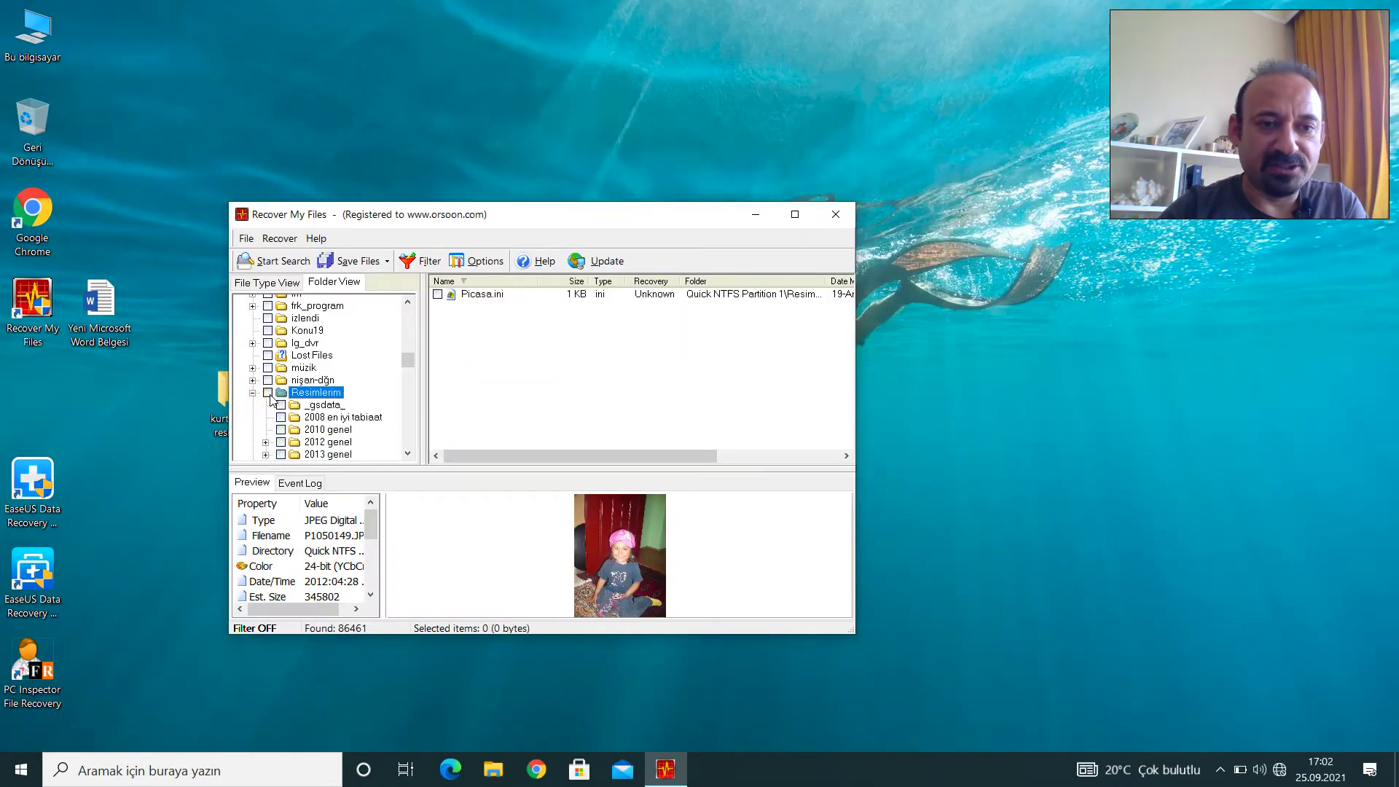
{"action": "left_click", "coordinate": [268, 393]}
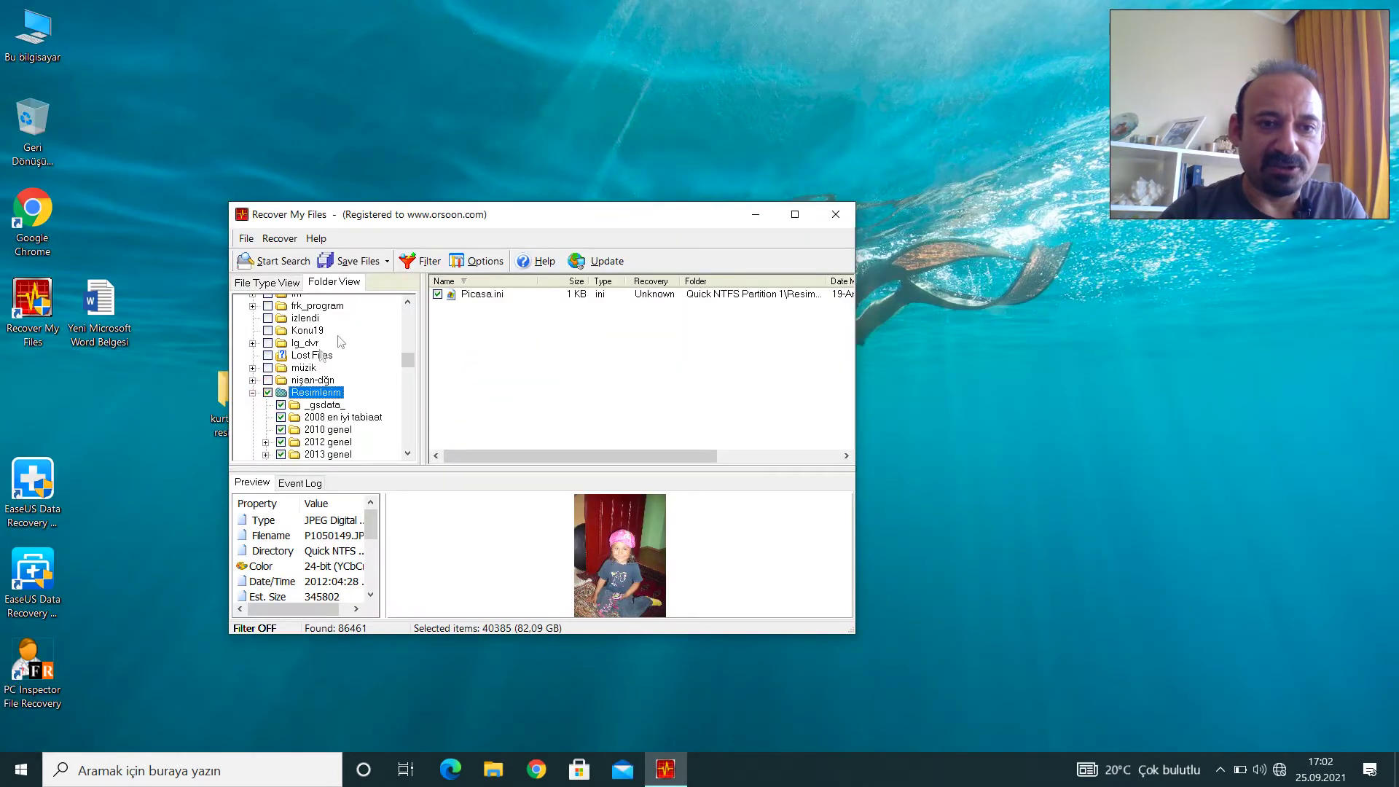
{"action": "left_click", "coordinate": [389, 261]}
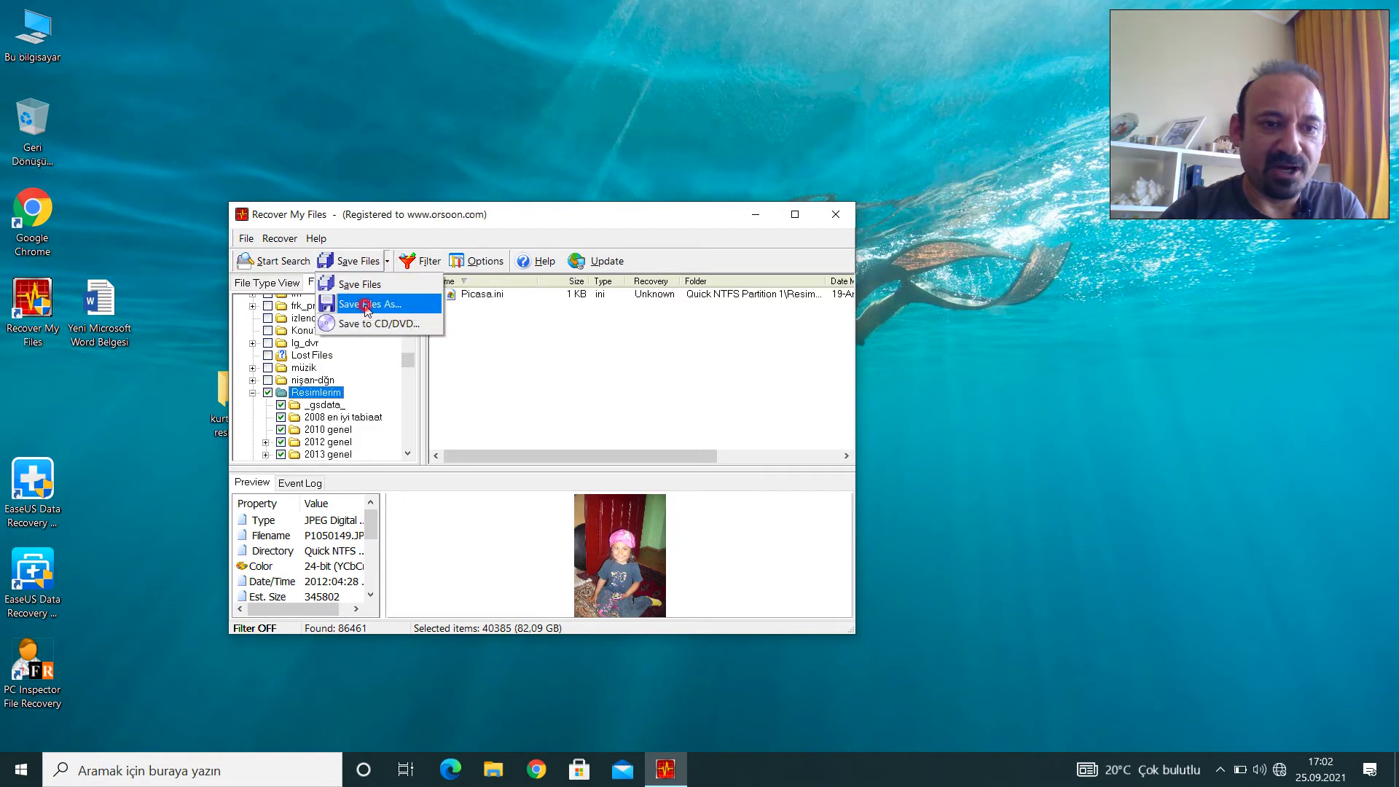
{"action": "left_click", "coordinate": [363, 304]}
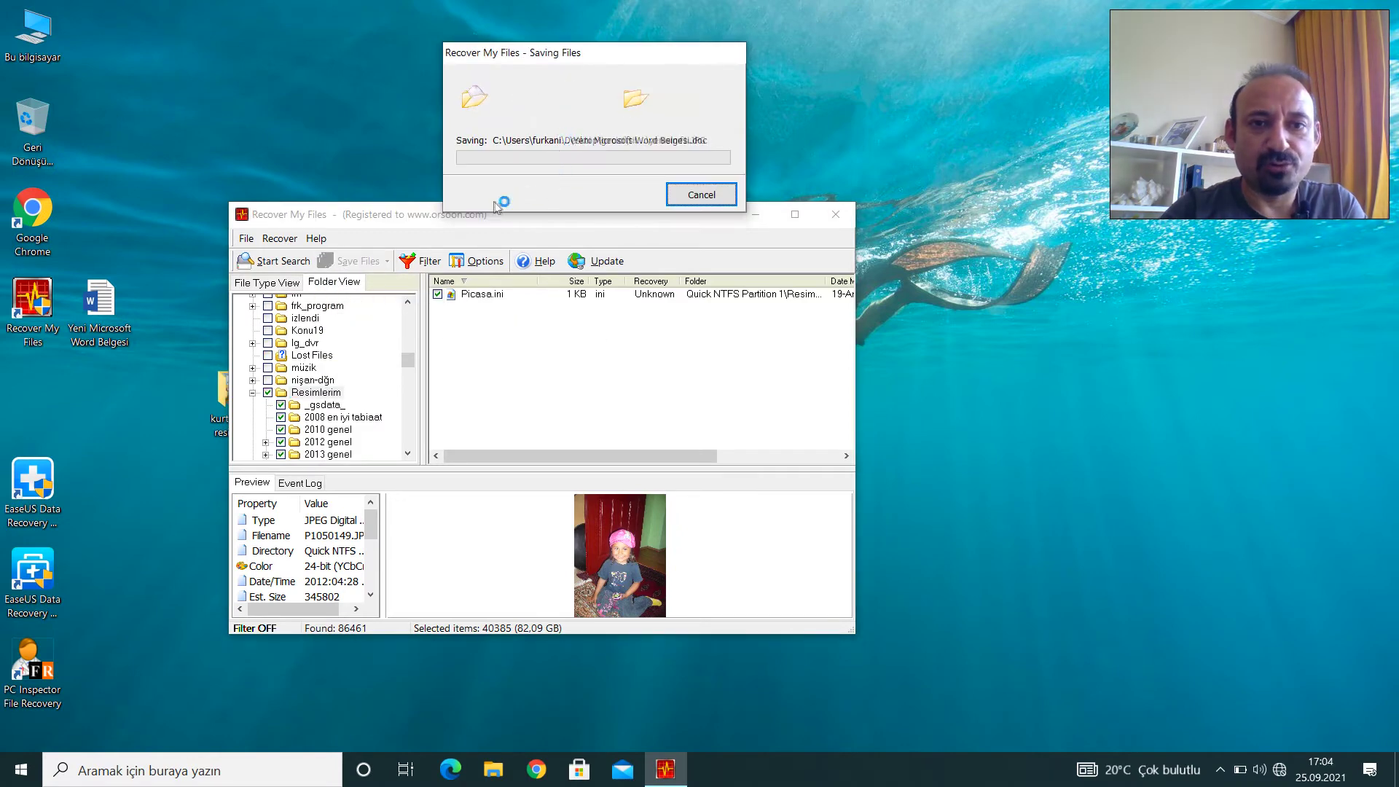
{"action": "mouse_move", "coordinate": [408, 215]}
{"action": "left_mouse_down"}
{"action": "mouse_move", "coordinate": [532, 241]}
{"action": "mouse_move", "coordinate": [425, 228]}
{"action": "left_mouse_up"}
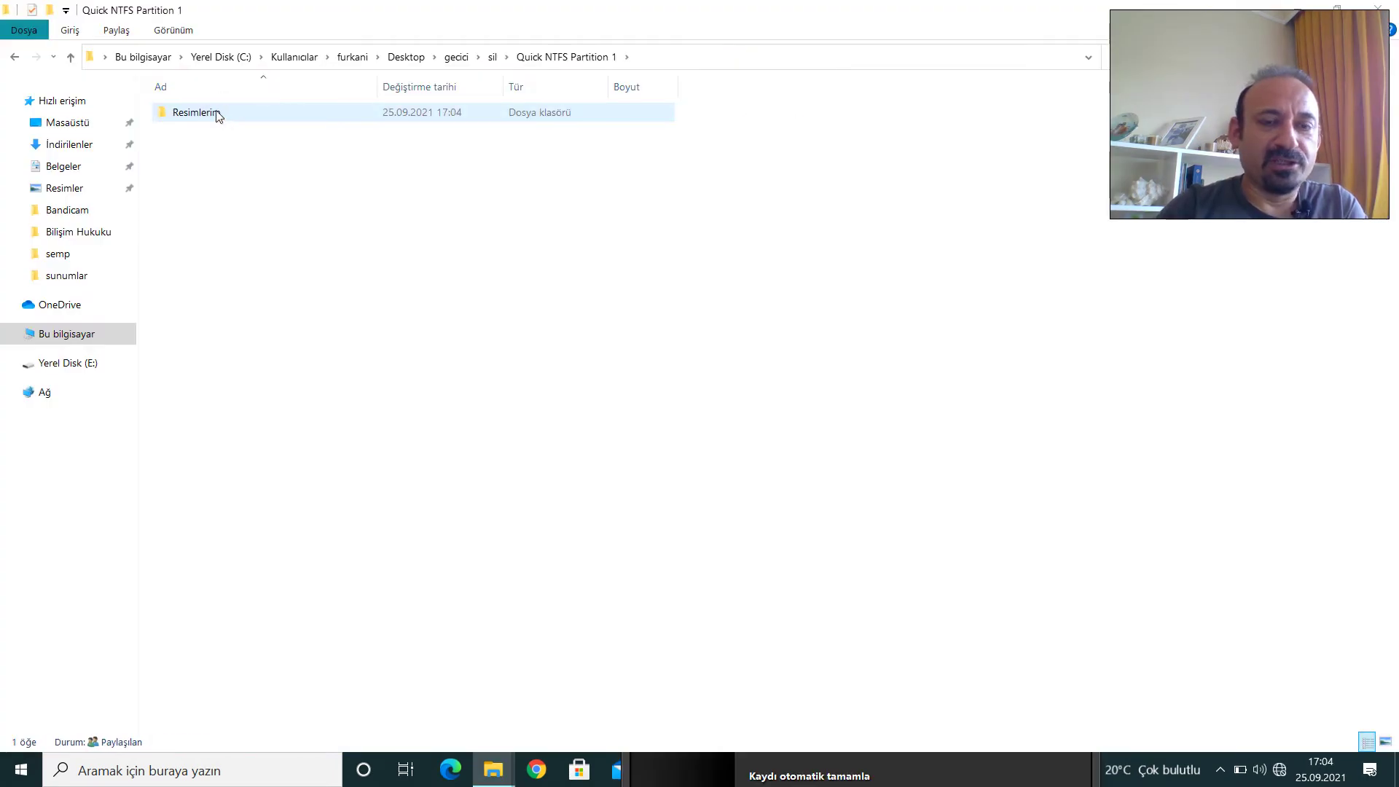
Browse the saved Quick NTFS Partition 1 folder inside sil and check the recovered aeg folder within Resimlerim.
{"action": "left_click", "coordinate": [493, 58]}
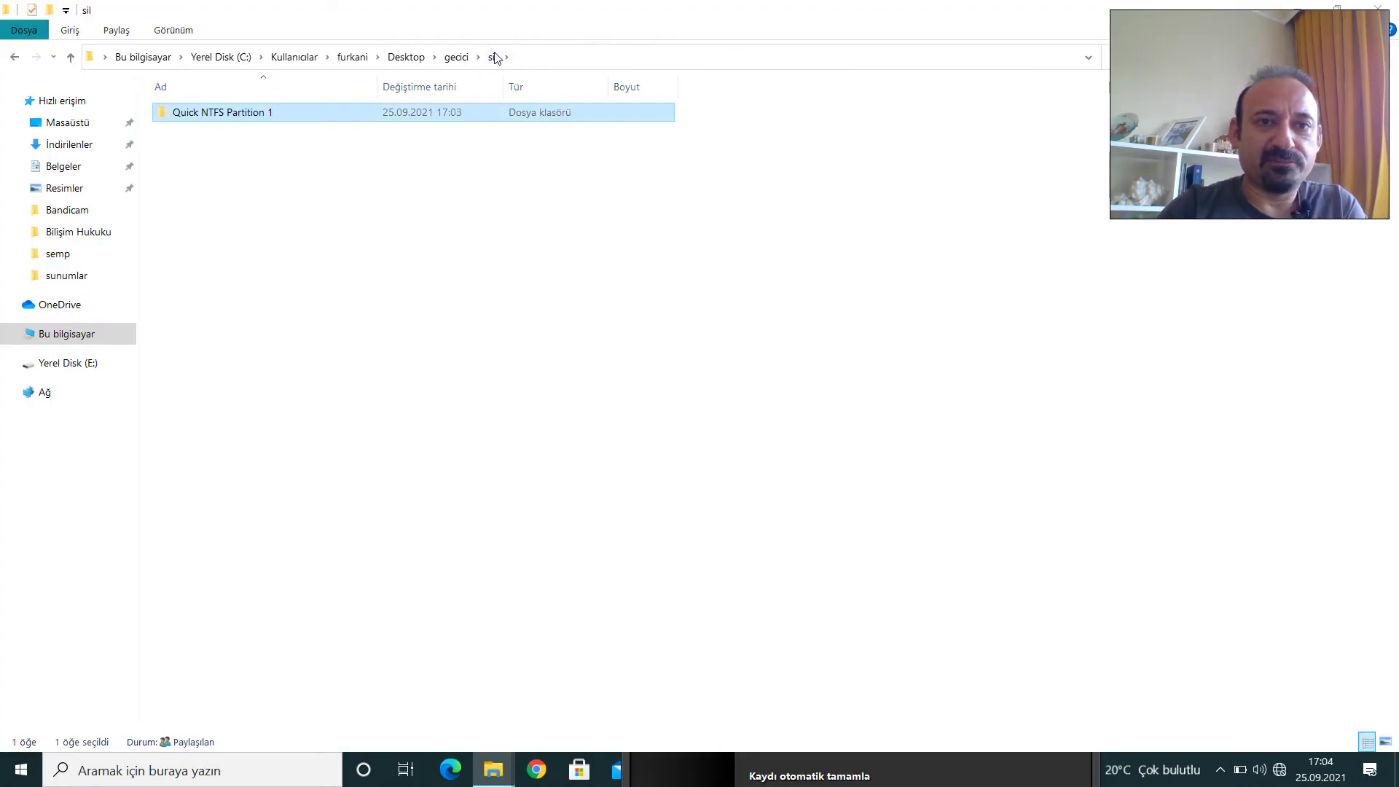
{"action": "right_click", "coordinate": [209, 117]}
{"action": "key", "text": "Escape"}
{"action": "double_click", "coordinate": [206, 115]}
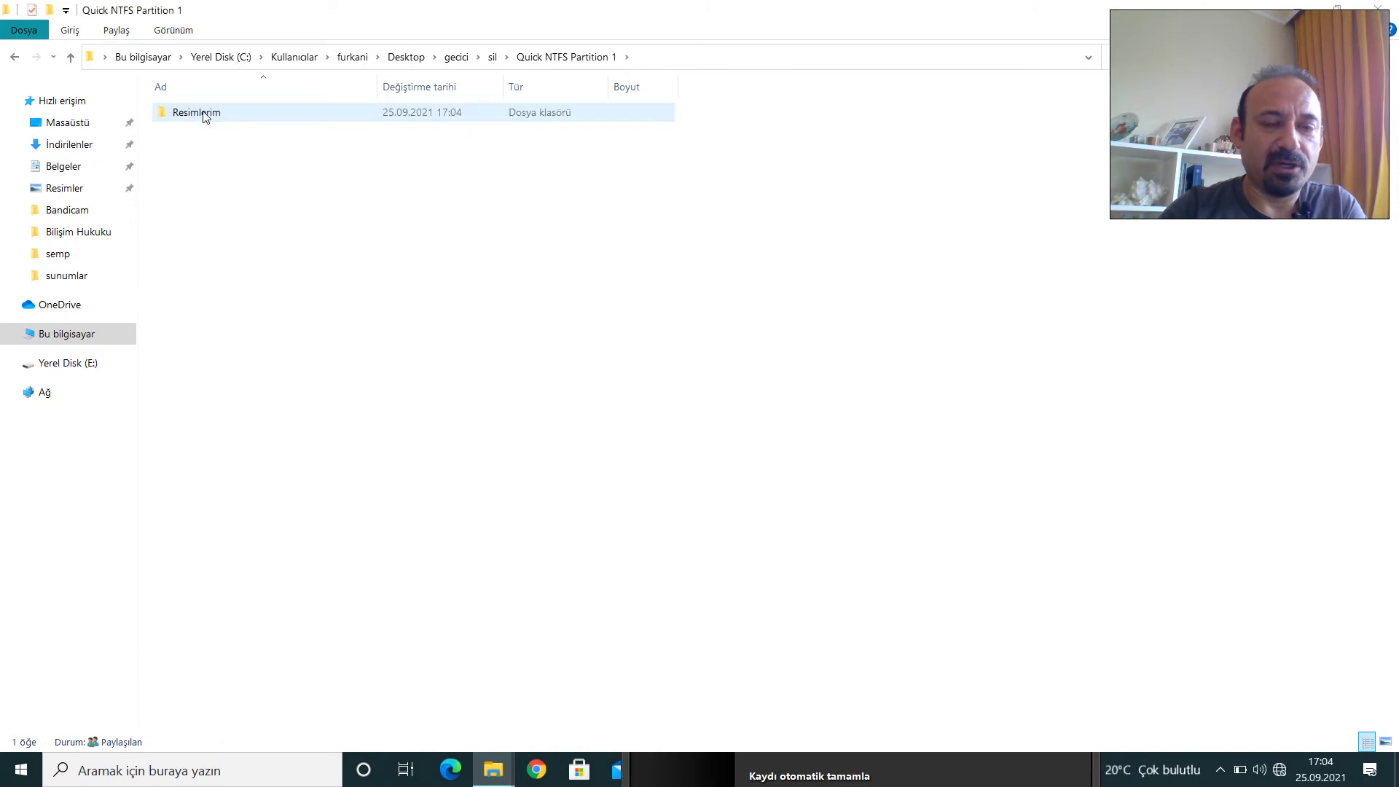
{"action": "double_click", "coordinate": [205, 117]}
{"action": "double_click", "coordinate": [187, 113]}
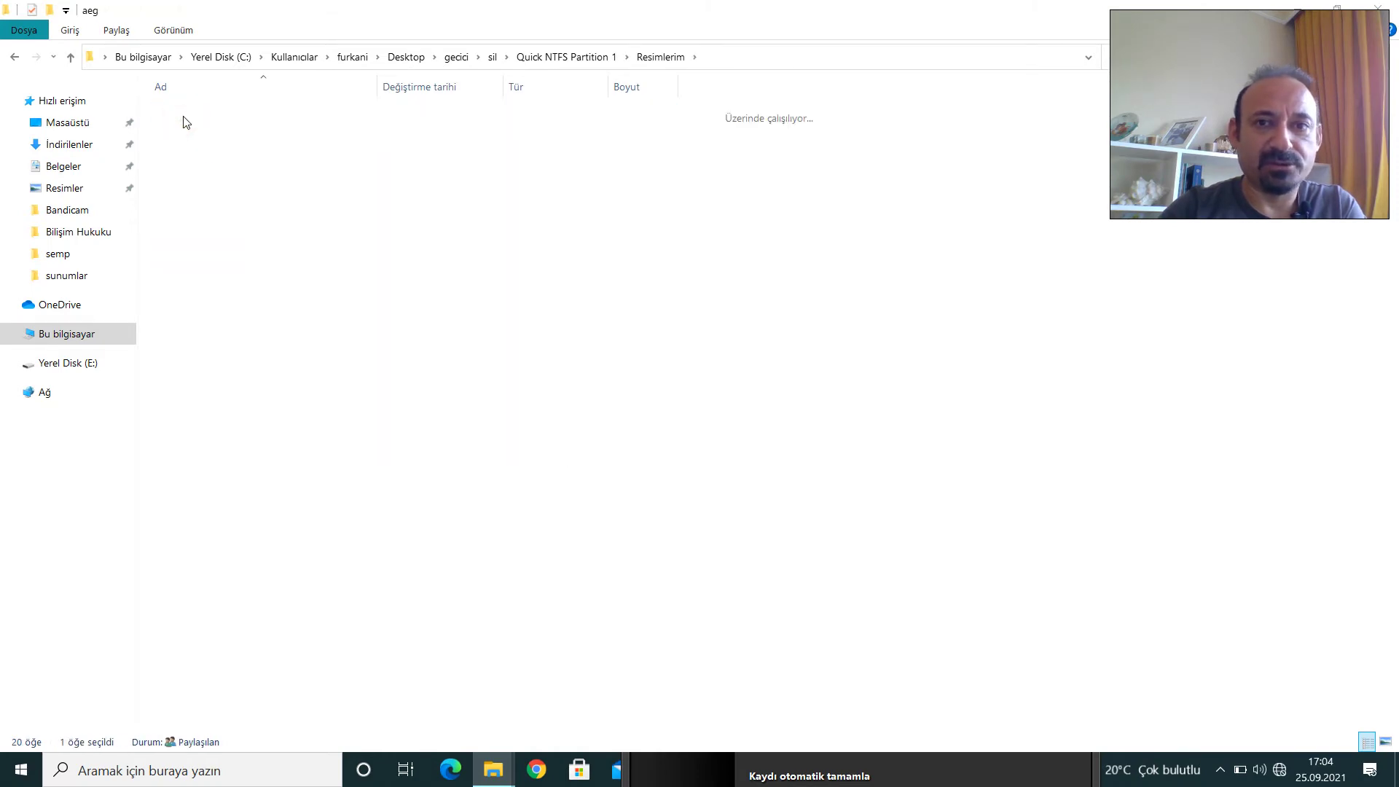
{"action": "left_click", "coordinate": [249, 142]}
{"action": "double_click", "coordinate": [249, 142]}
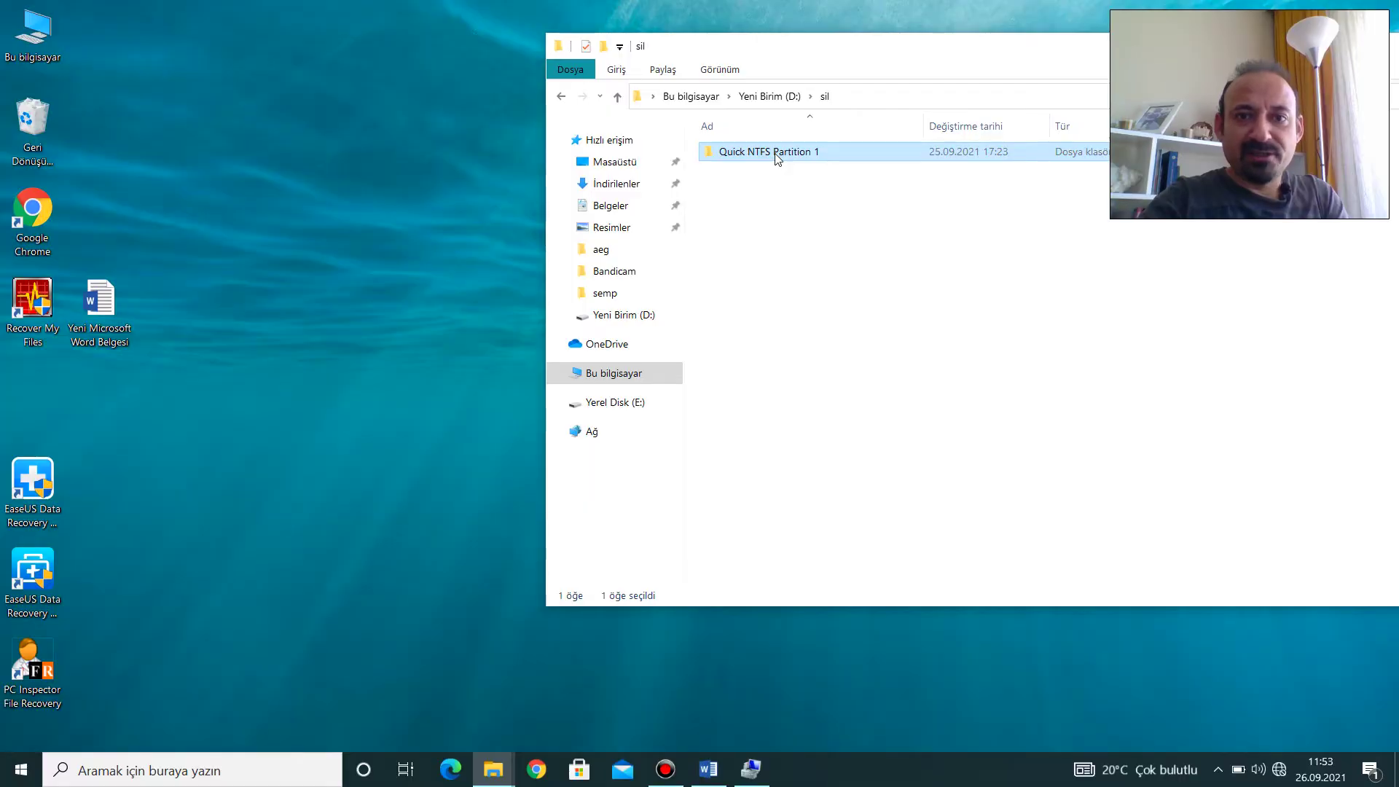
Display the properties of the recovered Resimlerim folder in D:\sil\Quick NTFS Partition 1 and open the folder.
{"action": "right_click", "coordinate": [777, 155]}
{"action": "left_click", "coordinate": [795, 165]}
{"action": "right_click", "coordinate": [742, 152]}
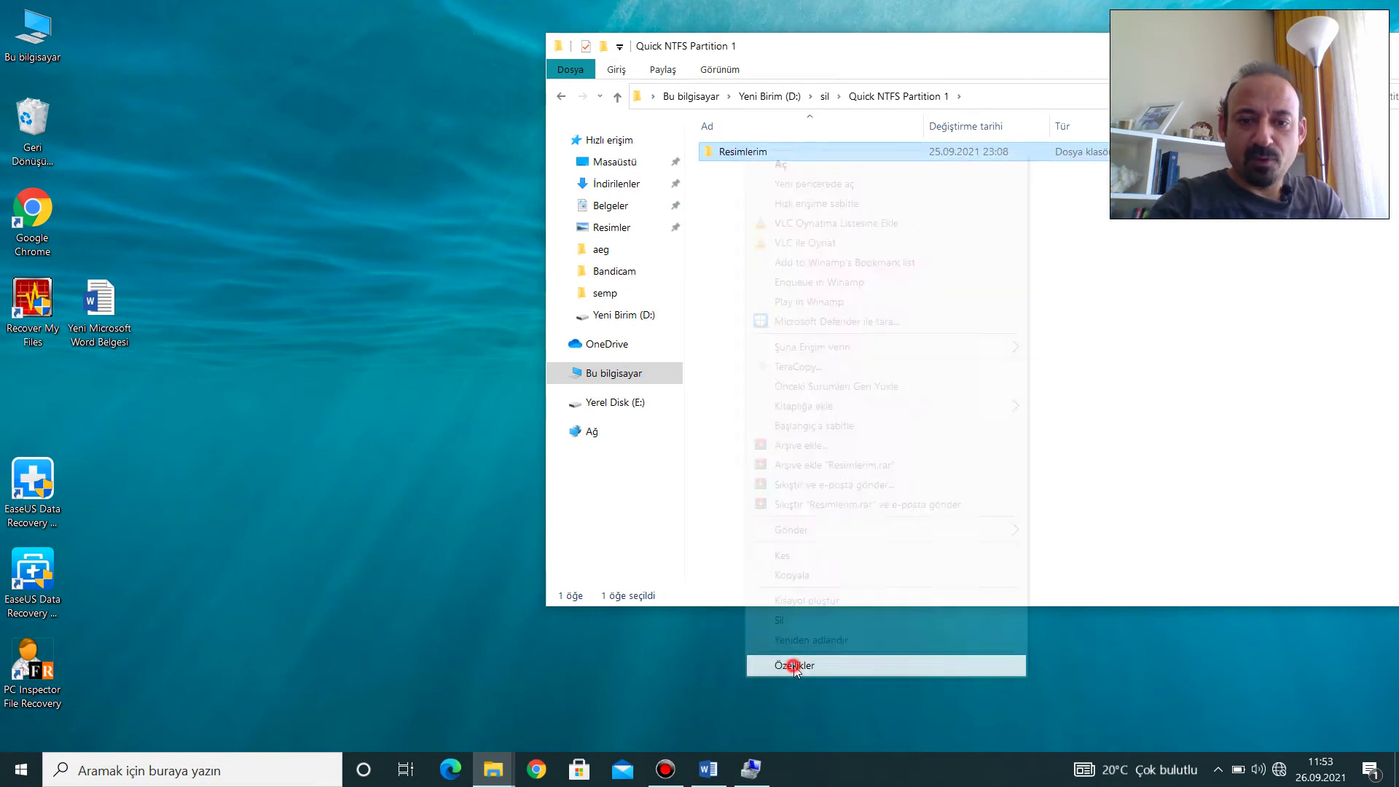
{"action": "left_click", "coordinate": [794, 662]}
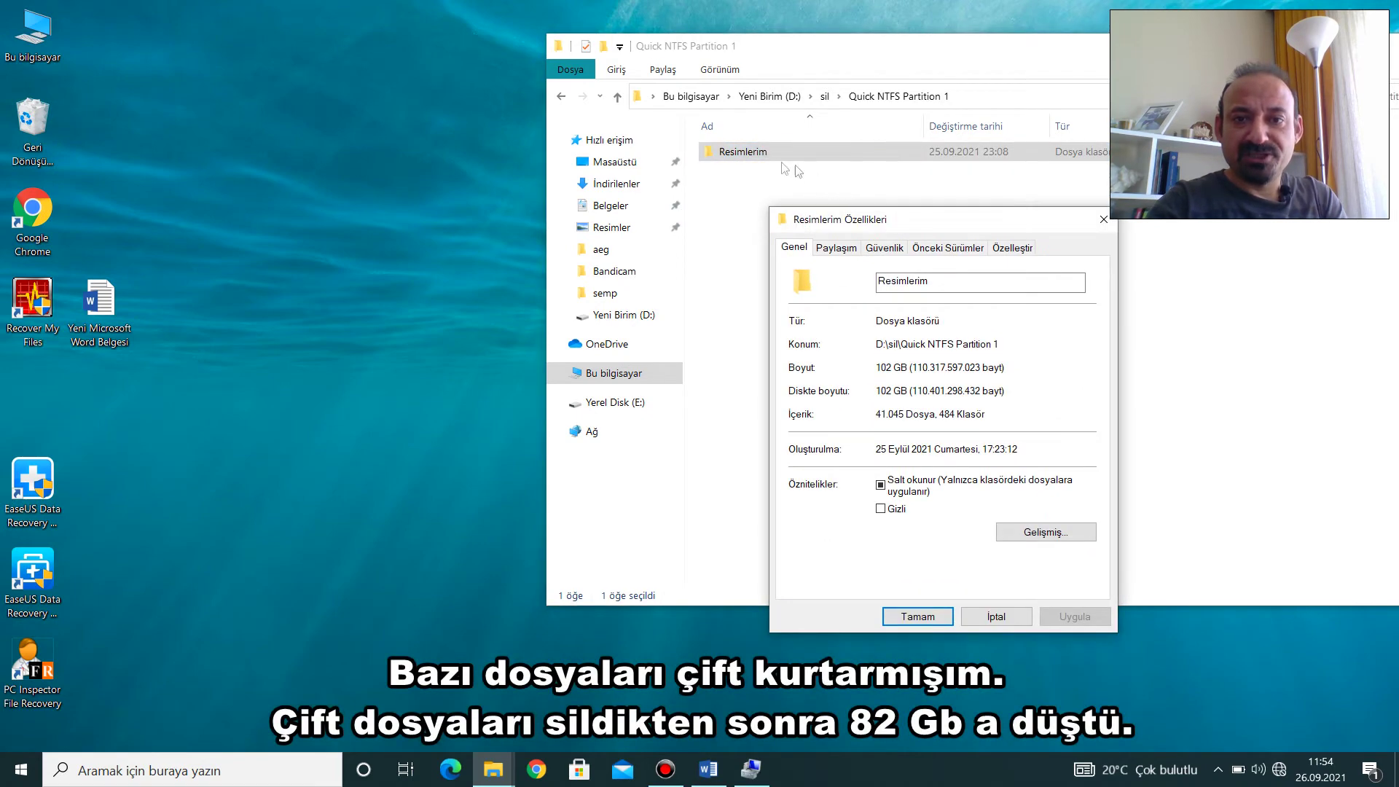
{"action": "double_click", "coordinate": [743, 151]}
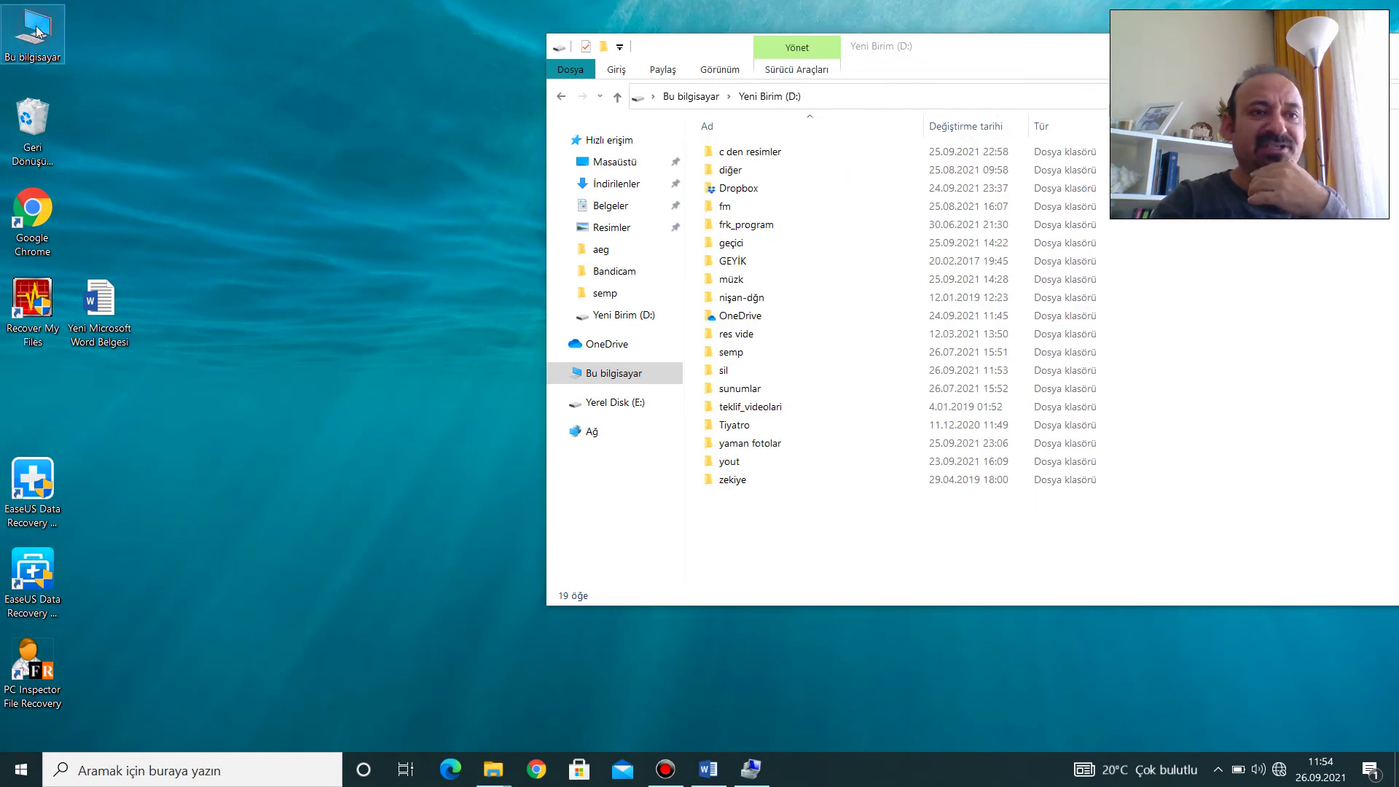
Quick-format drive E as NTFS with a 4096-byte allocation unit size and open the drive's properties.
{"action": "double_click", "coordinate": [35, 31]}
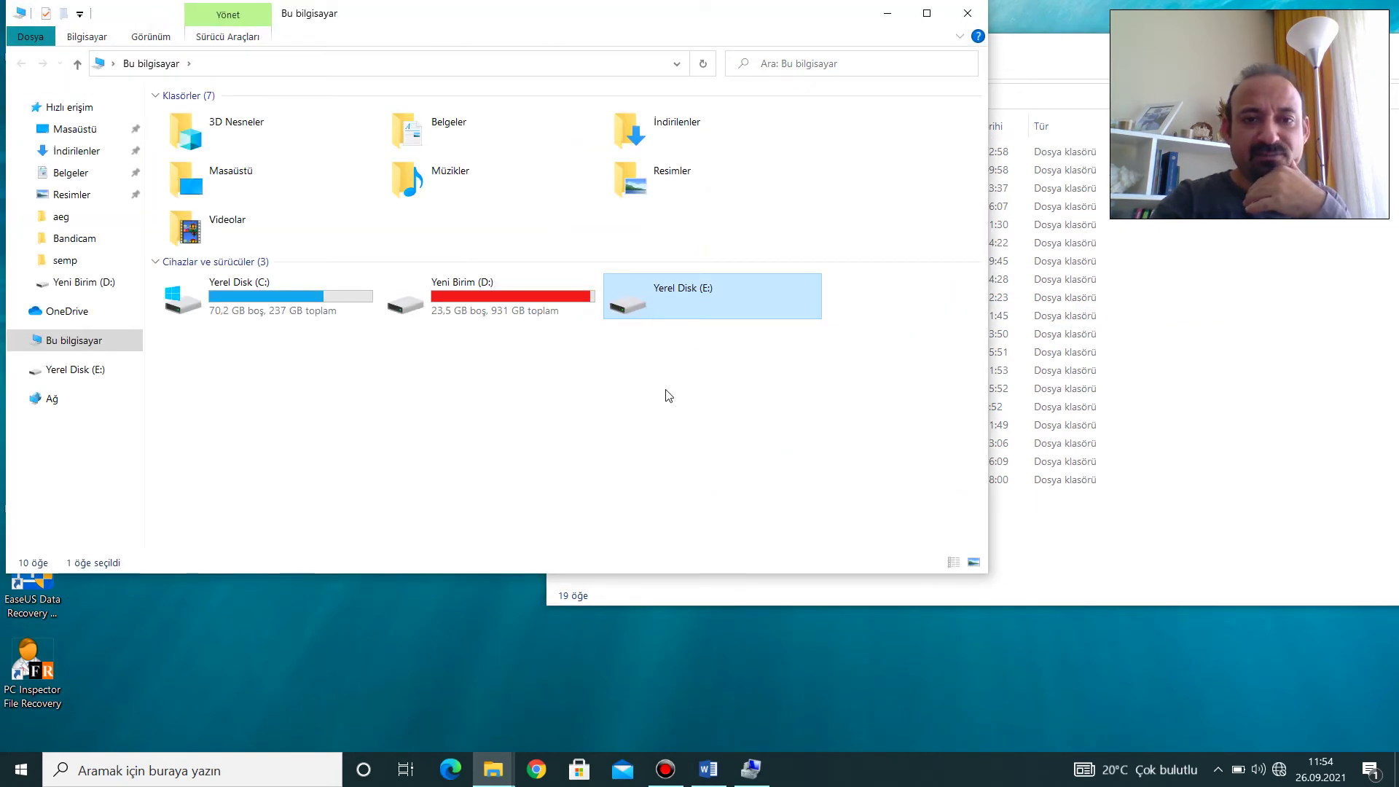
{"action": "double_click", "coordinate": [634, 299]}
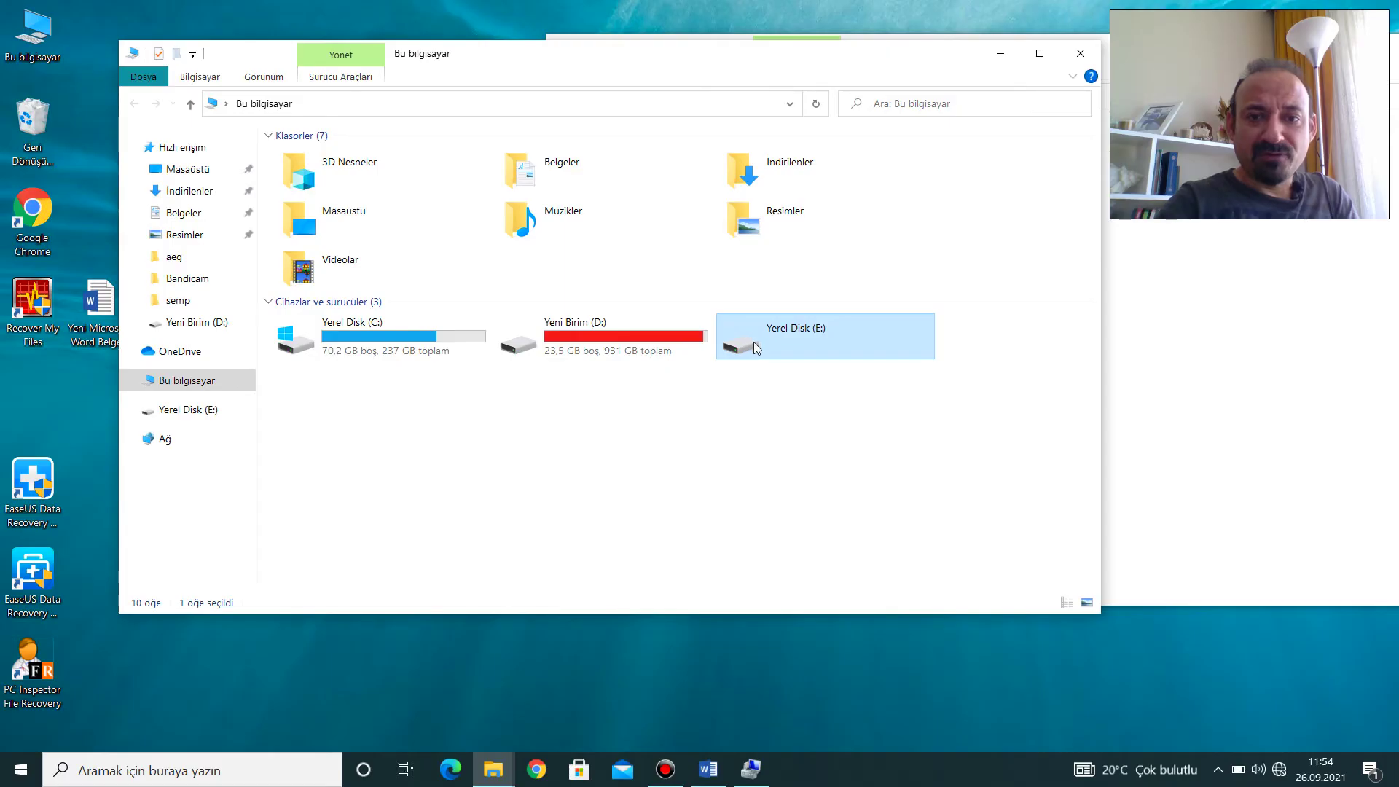
{"action": "right_click", "coordinate": [753, 348]}
{"action": "left_click", "coordinate": [835, 645]}
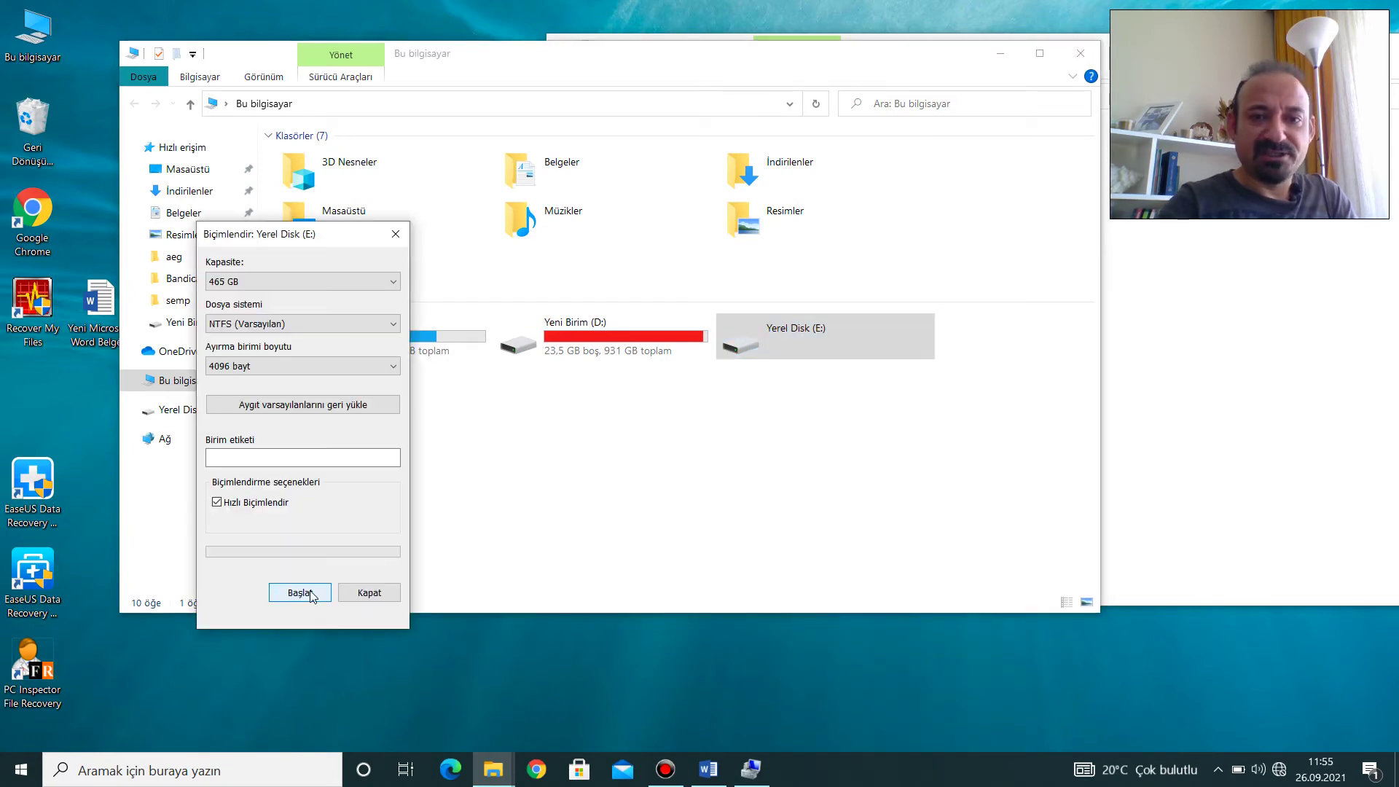
{"action": "left_click", "coordinate": [300, 593]}
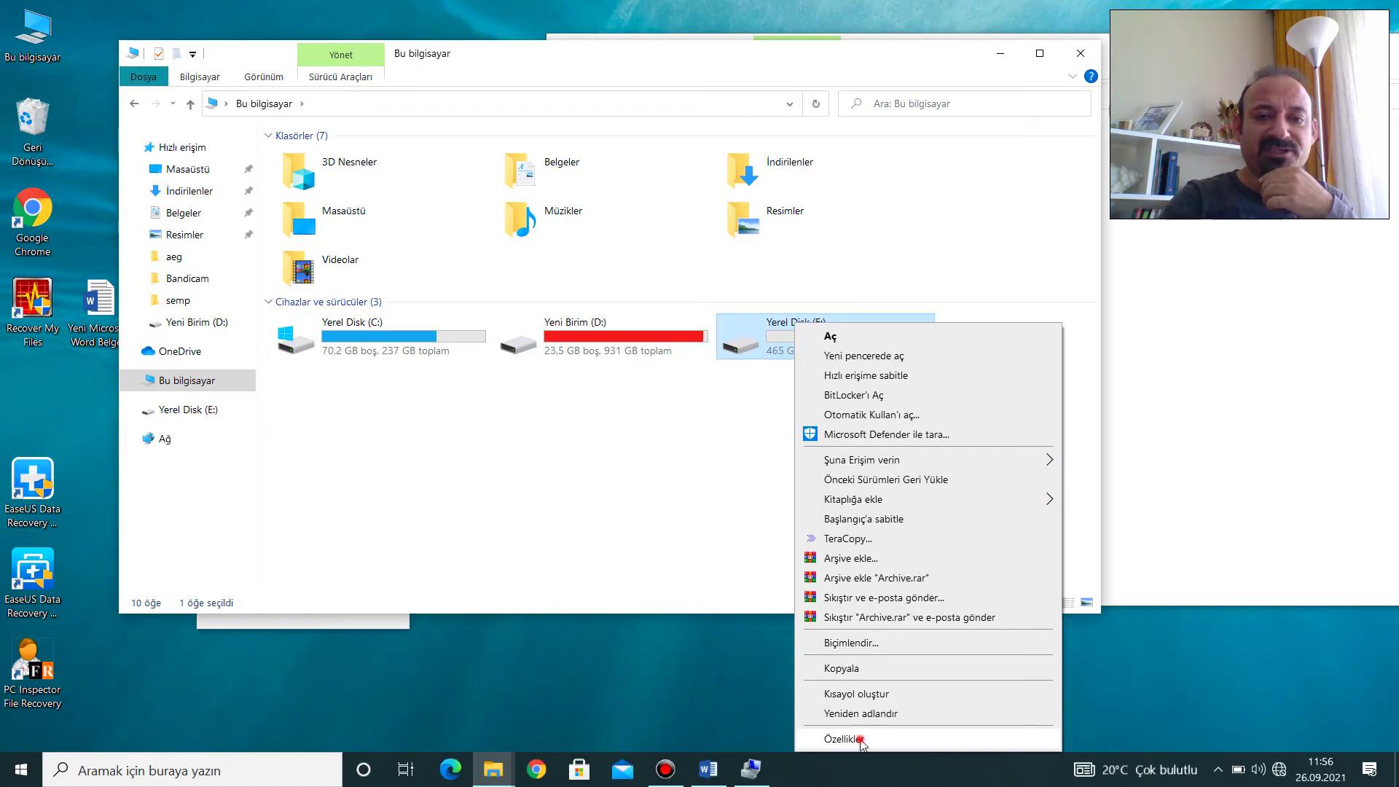
{"action": "left_click", "coordinate": [861, 741]}
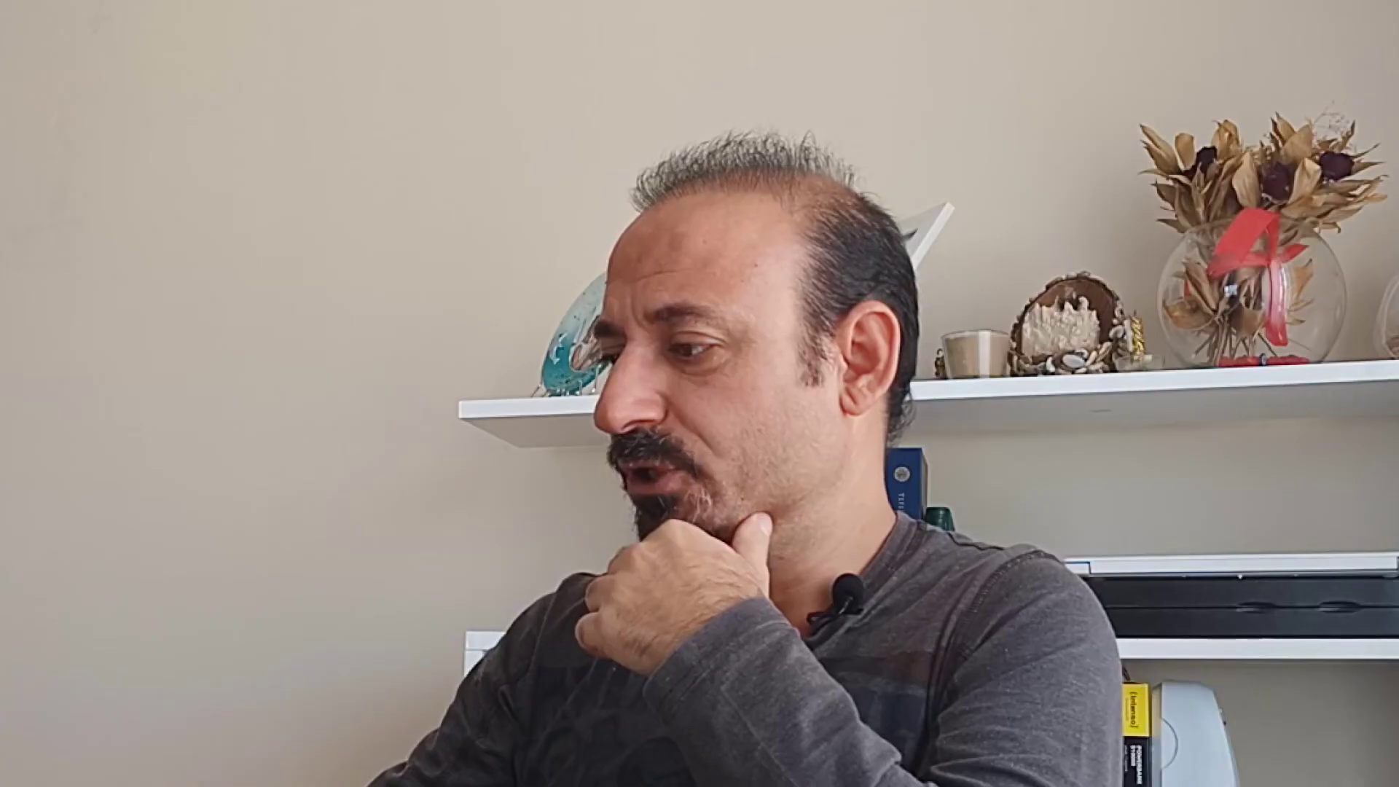